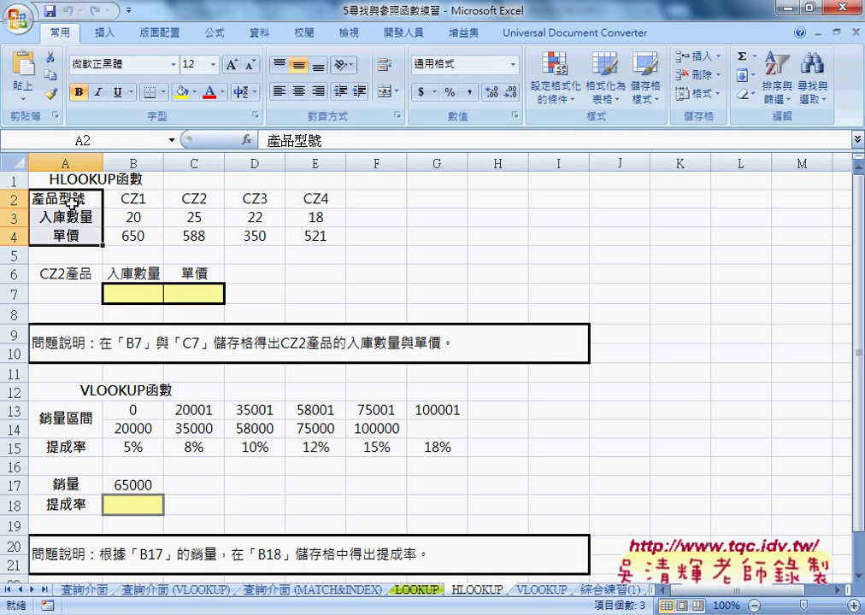
Step: Copy the product table A2:E4 and paste it transposed into G2, listing CZ1–CZ4 down column G
left_click(77, 198)
left_click_drag(77, 198, 304, 240)
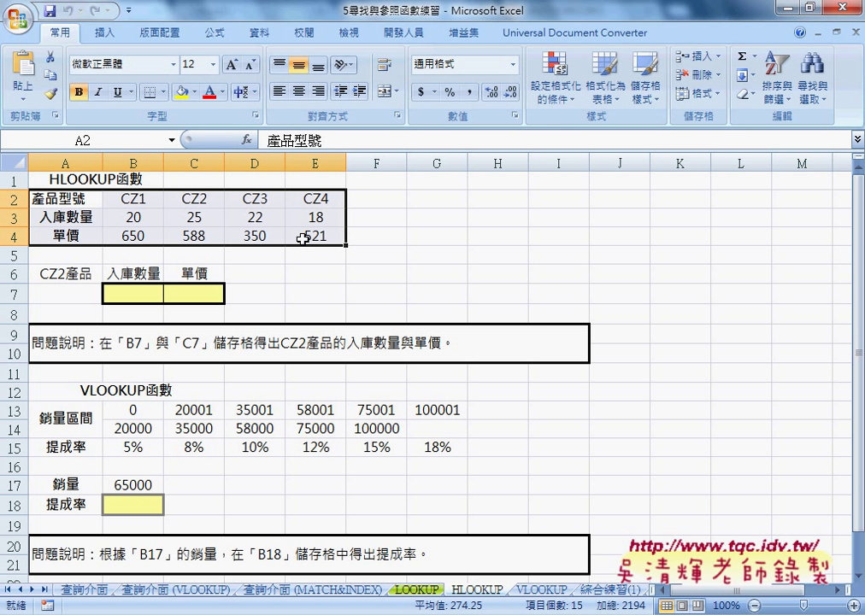
right_click(181, 218)
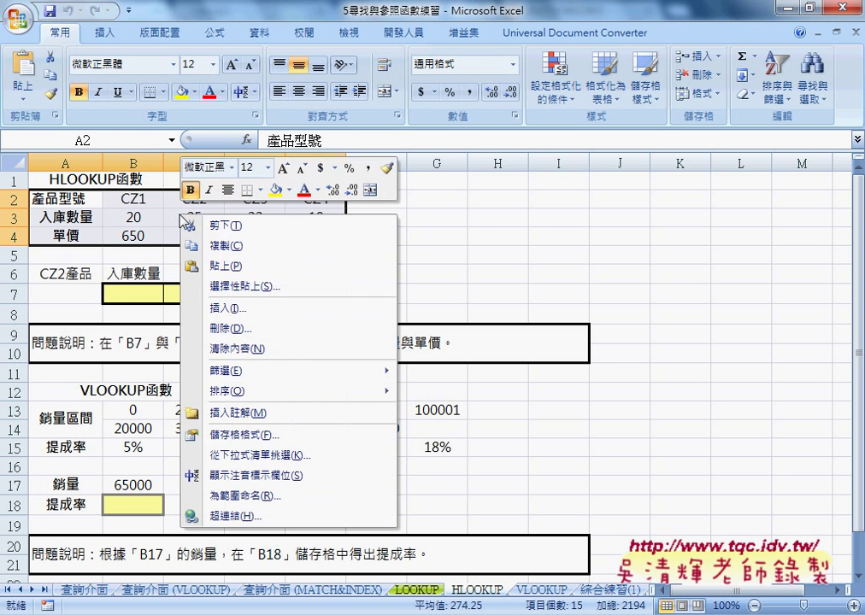
left_click(221, 249)
left_click(436, 200)
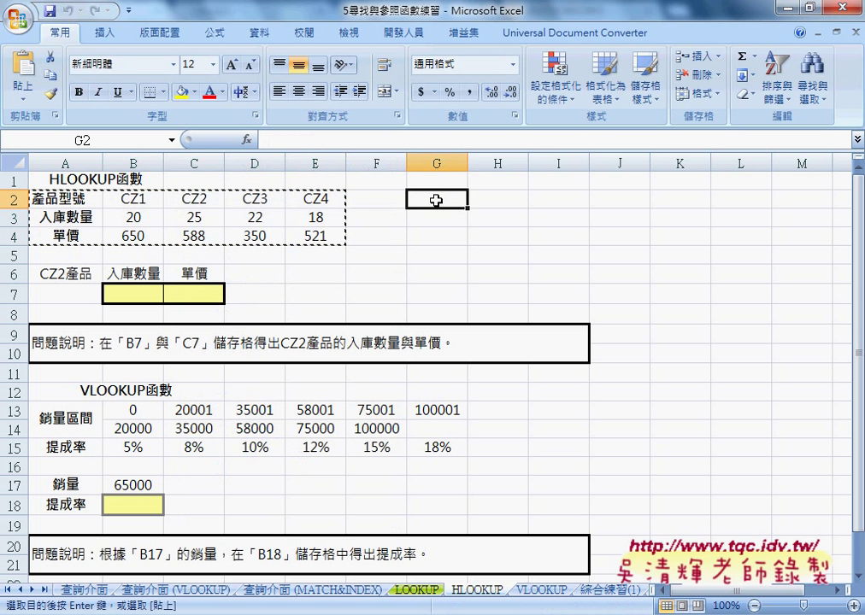
right_click(436, 200)
left_click(508, 222)
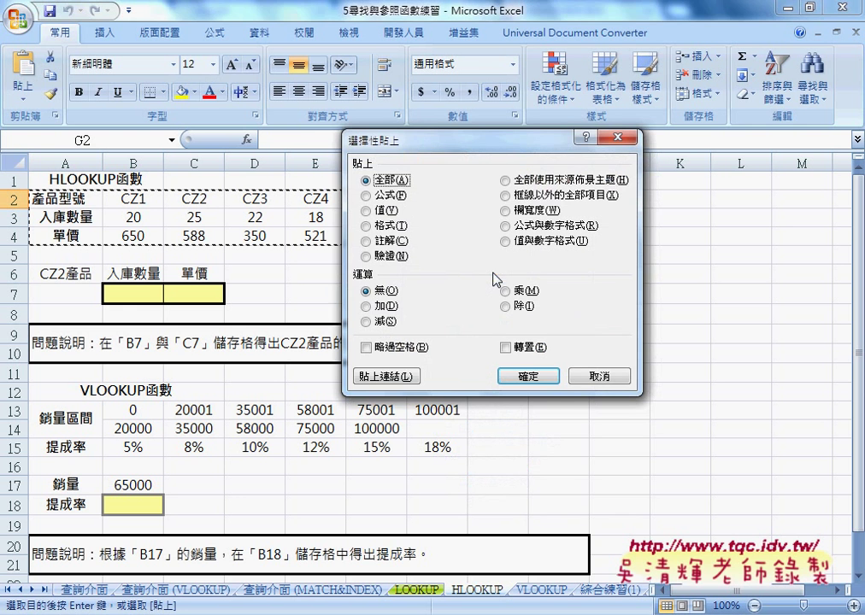
left_click(517, 349)
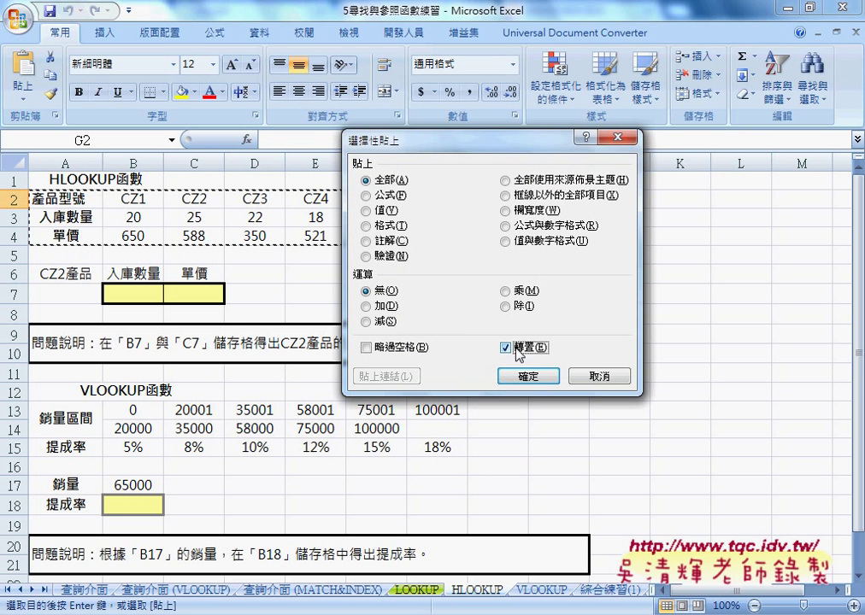
left_click(529, 377)
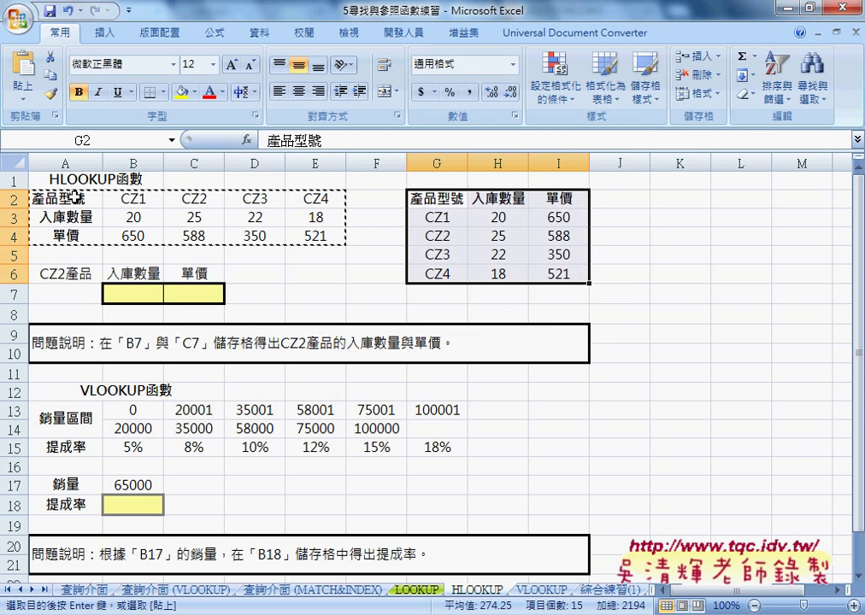
left_click_drag(76, 197, 68, 233)
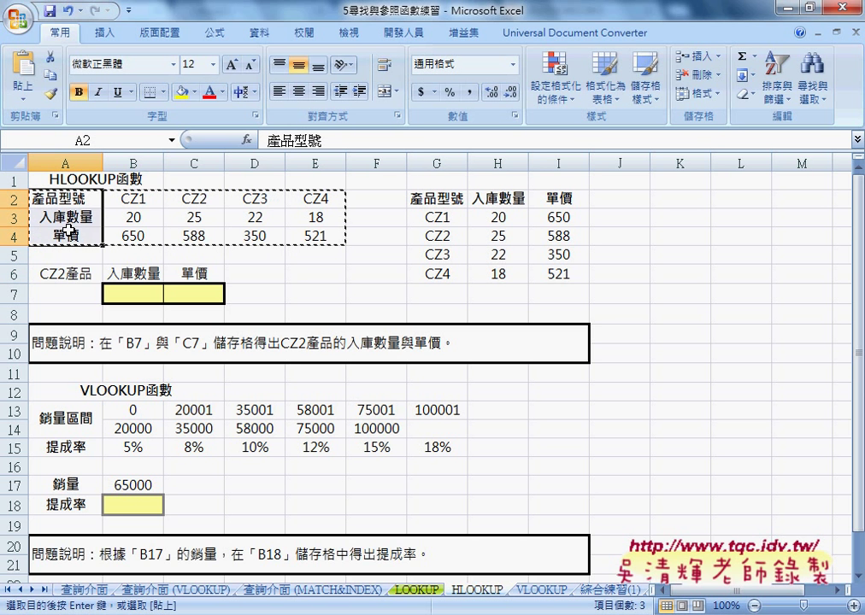
key("ctrl+d")
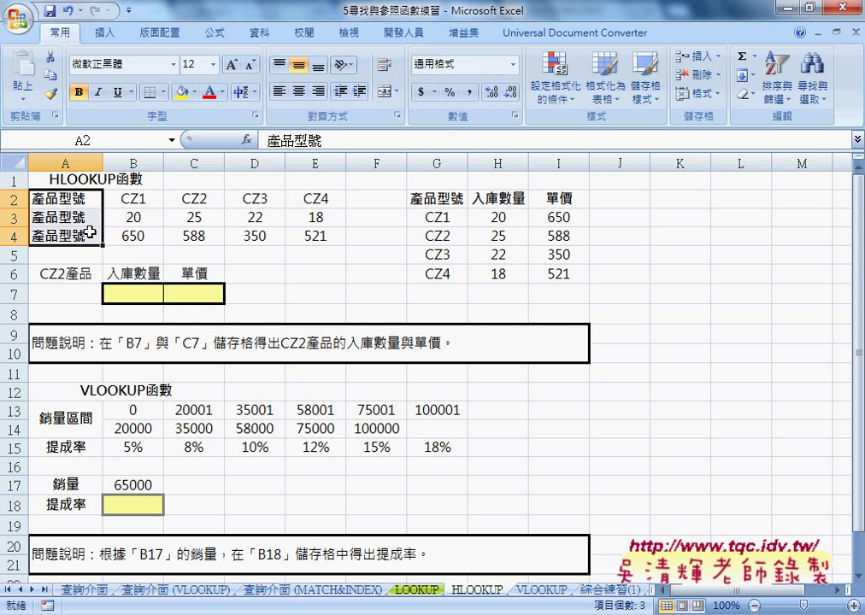
key("ctrl+z")
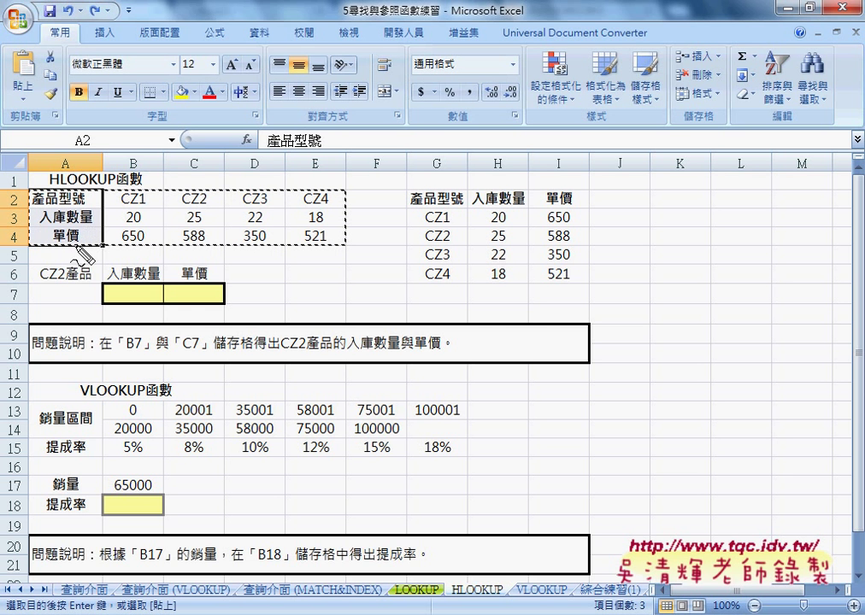
left_click_drag(98, 190, 106, 213)
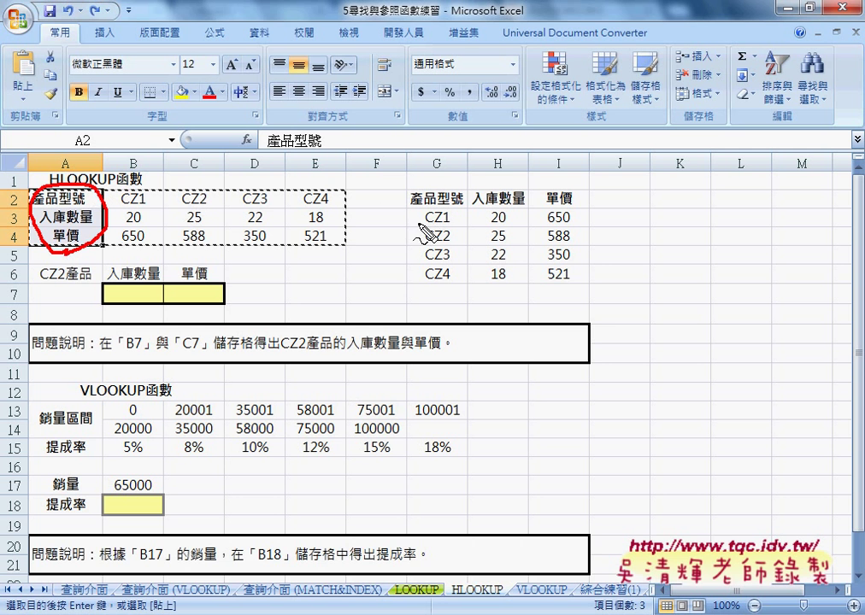
mouse_move(392, 187)
left_mouse_down()
mouse_move(395, 279)
mouse_move(586, 204)
mouse_move(436, 279)
left_mouse_up()
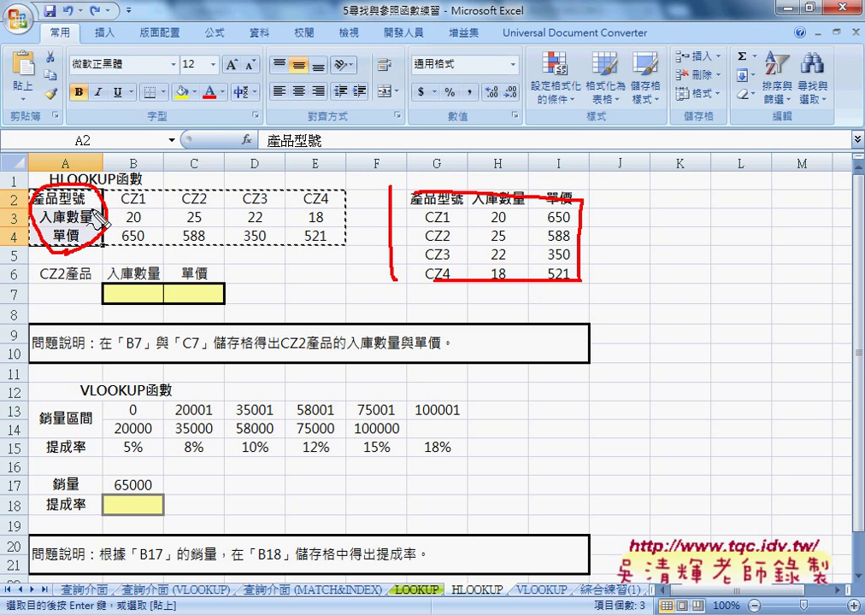
mouse_move(178, 168)
left_mouse_down()
mouse_move(471, 181)
mouse_move(479, 157)
left_mouse_up()
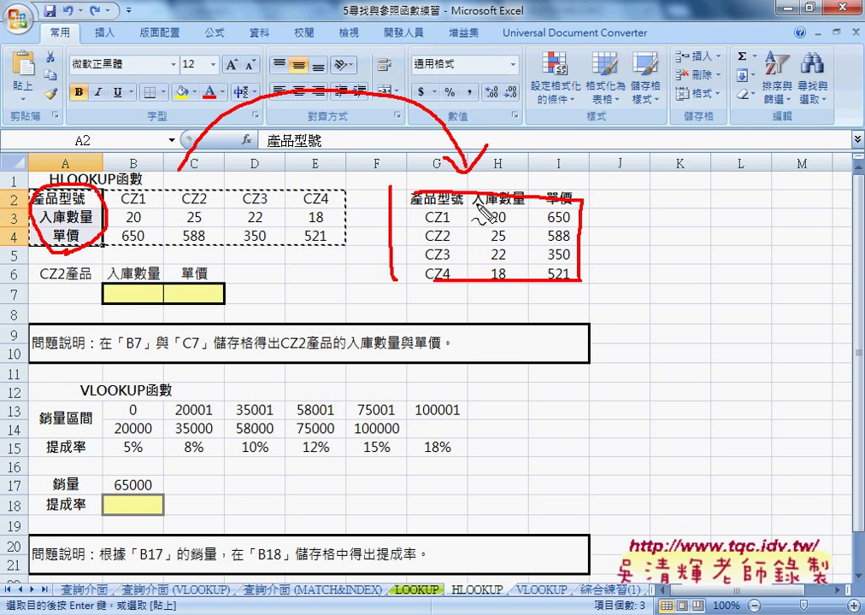
key("Escape")
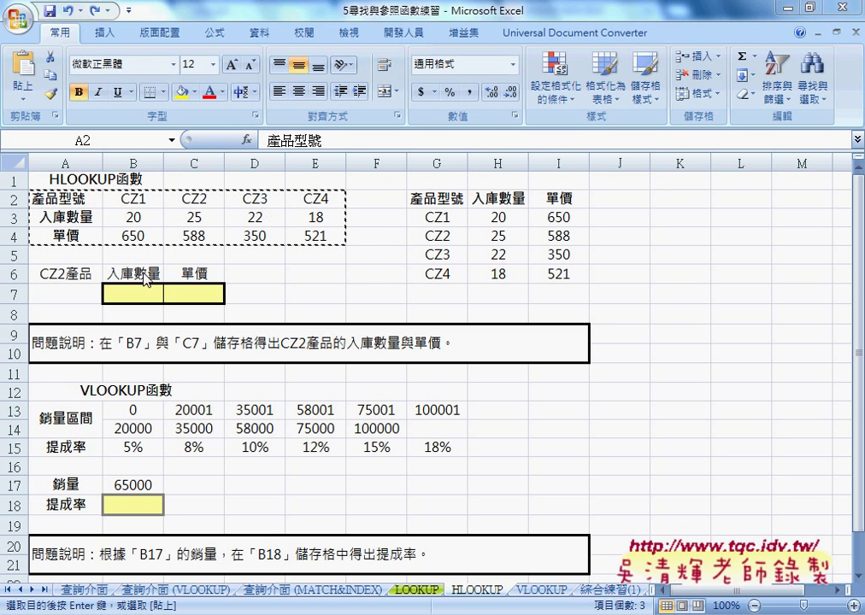
Step: Insert an HLOOKUP function into B7 from the 檢視與參照 (lookup and reference) category
left_click(117, 294)
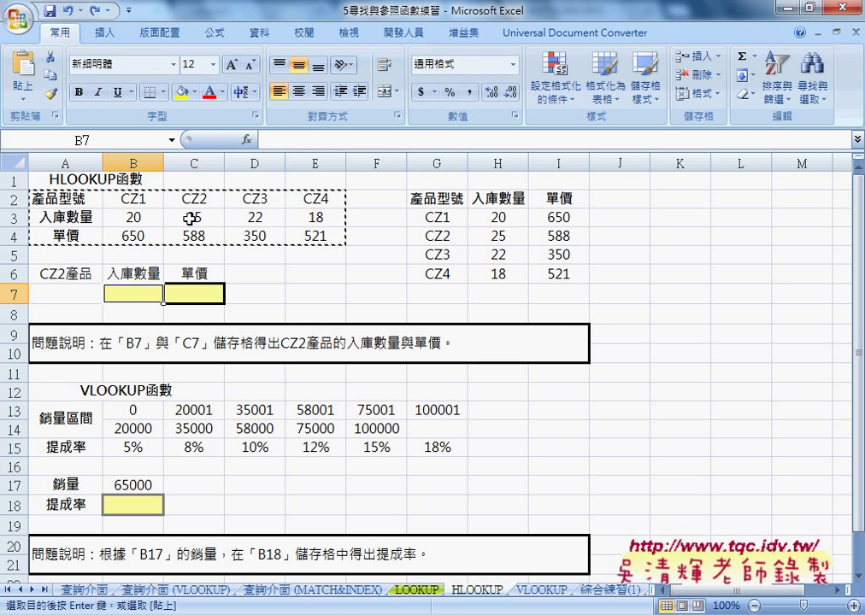
left_click_drag(51, 199, 309, 236)
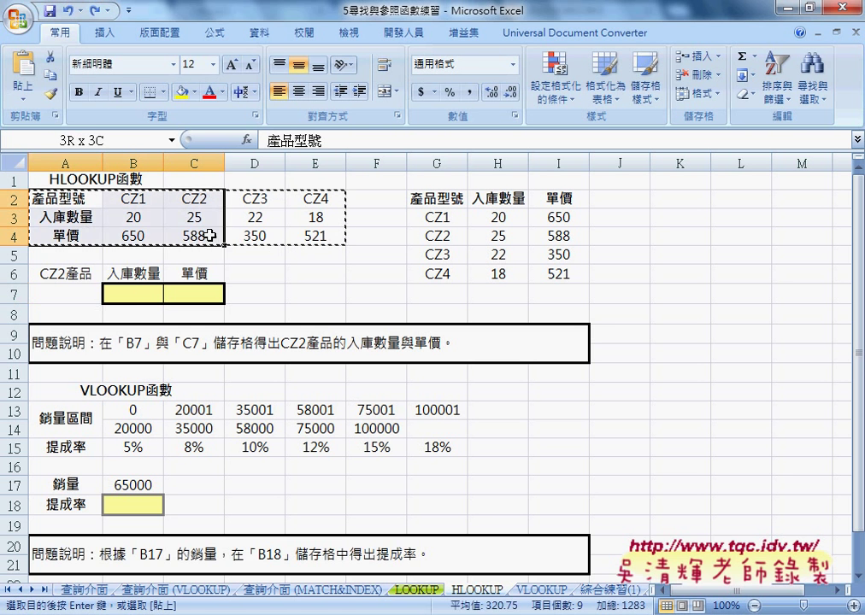
left_click(132, 294)
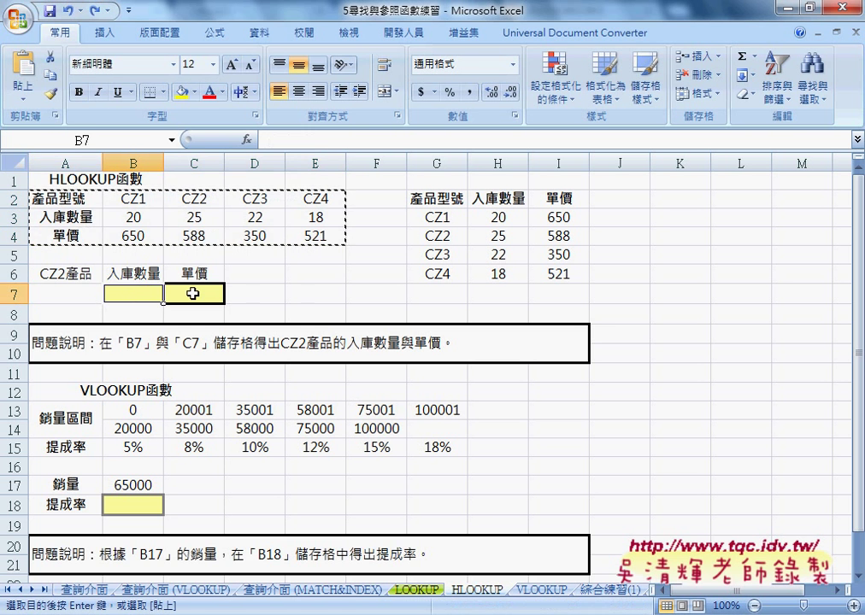
left_click(247, 141)
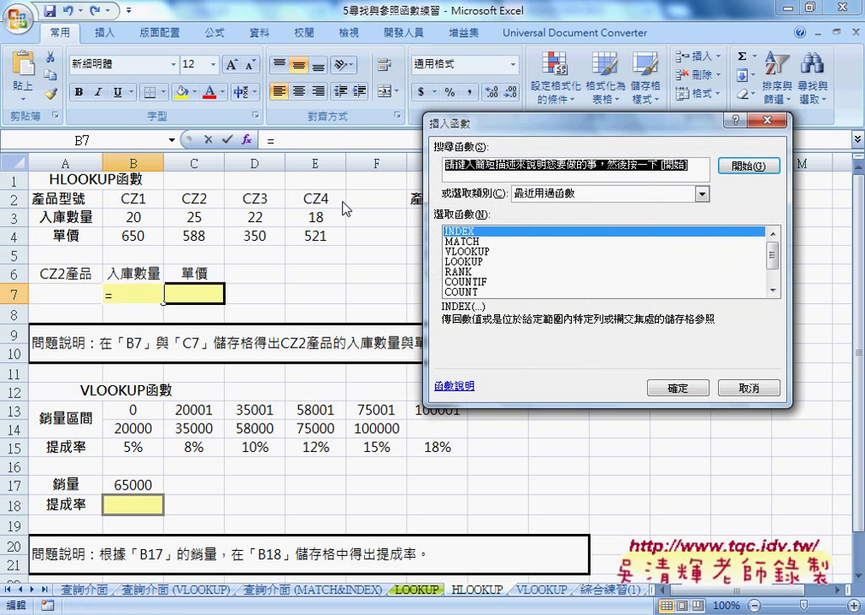
left_click(523, 194)
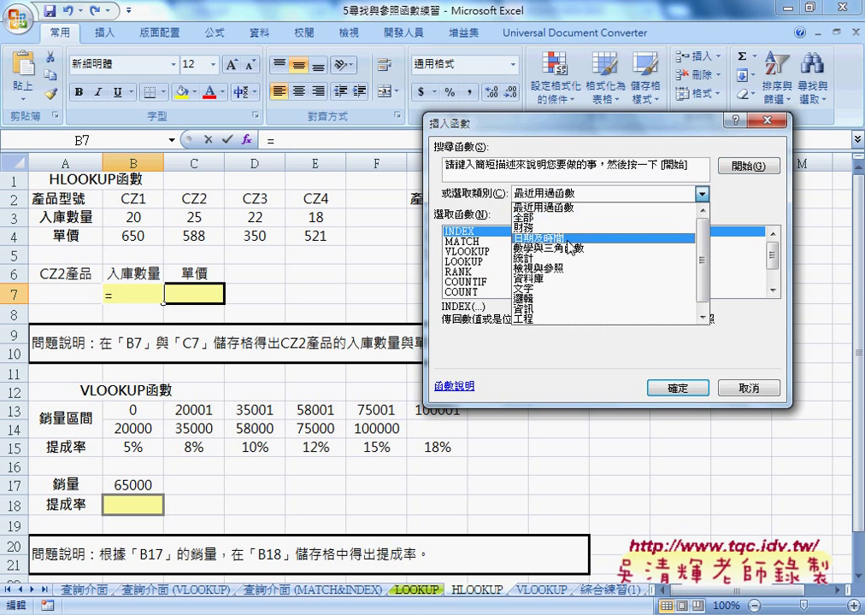
left_click(611, 282)
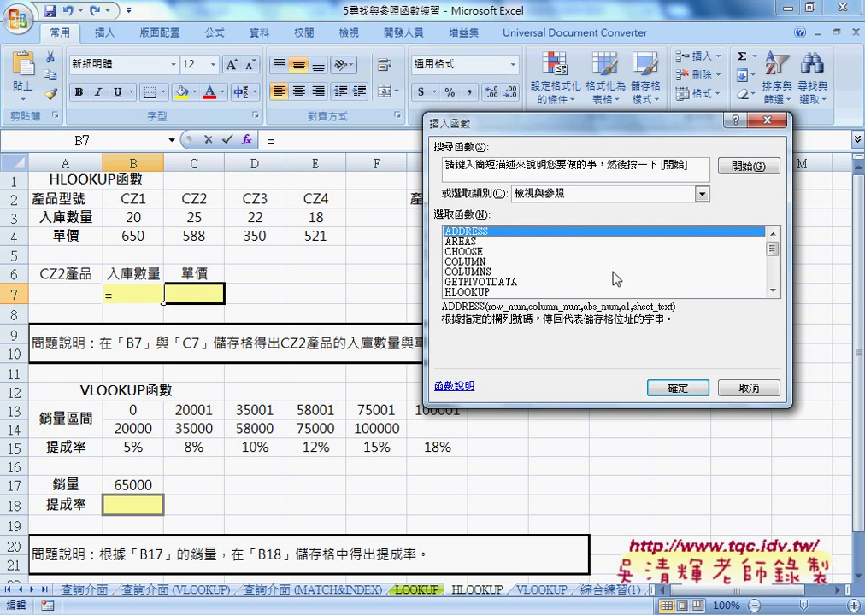
double_click(773, 291)
left_click(517, 272)
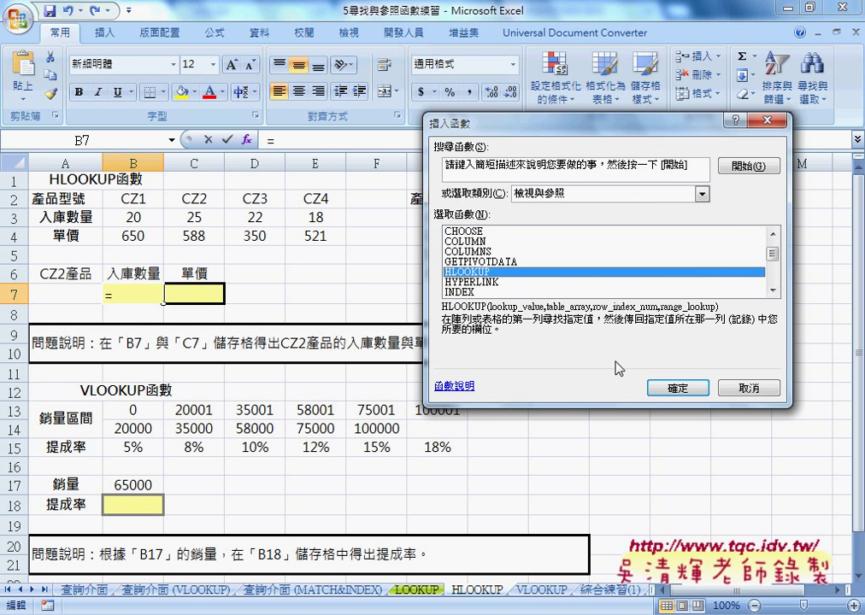
left_click(676, 388)
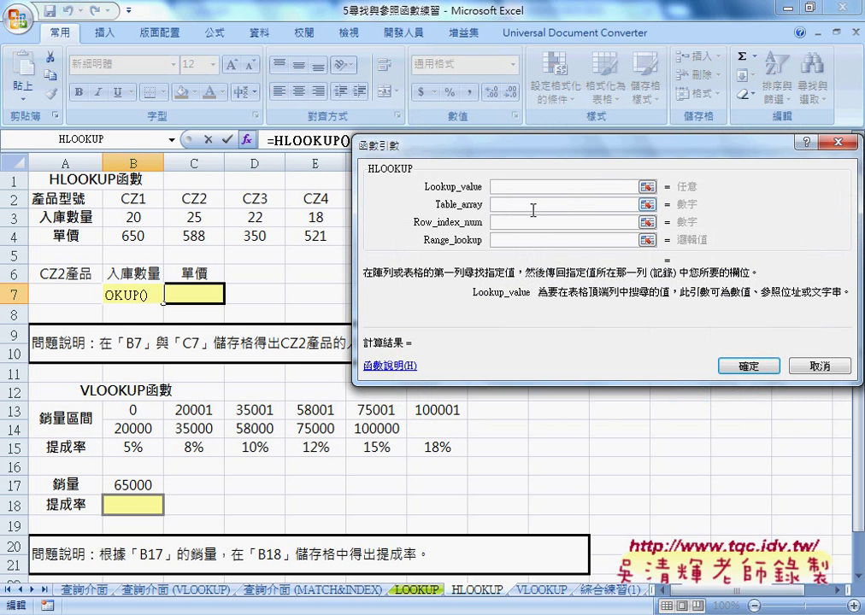
Step: Enter "CZ2" in quotes as the lookup value and bring column A back into view
mouse_move(517, 147)
left_mouse_down()
mouse_move(520, 156)
mouse_move(549, 132)
left_mouse_up()
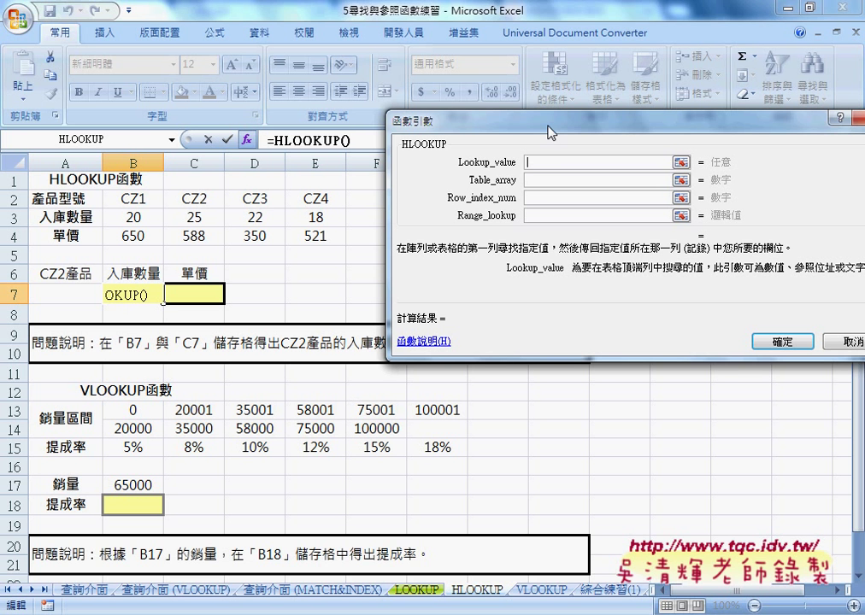
type("CZ")
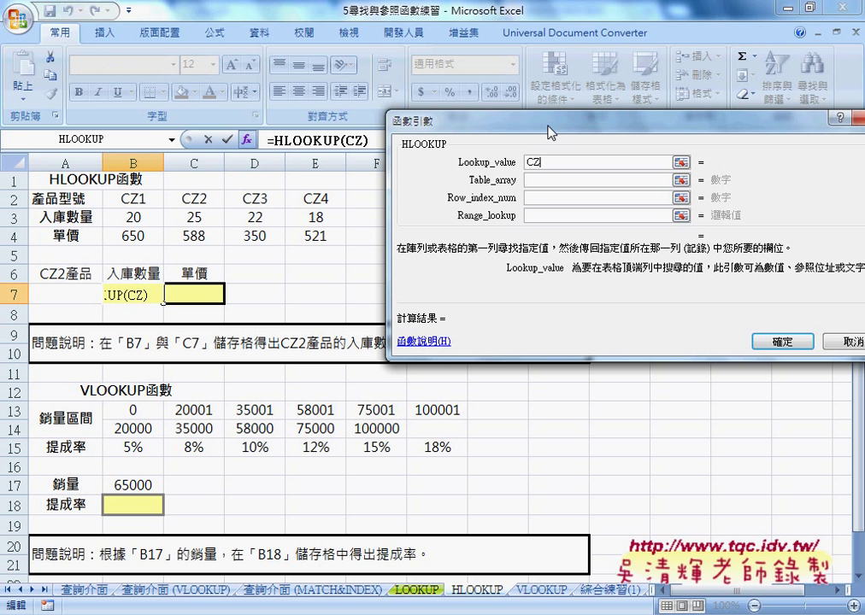
type("2")
key("Tab")
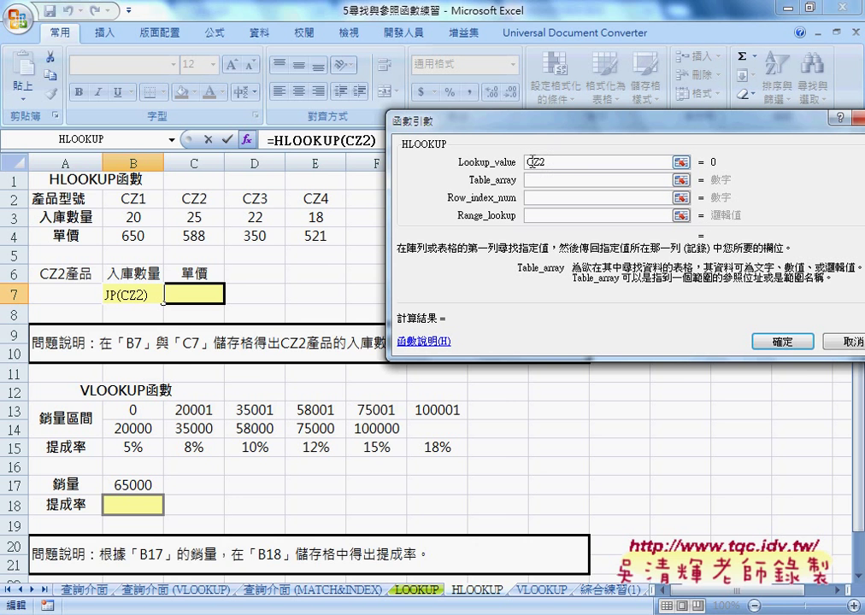
double_click(531, 163)
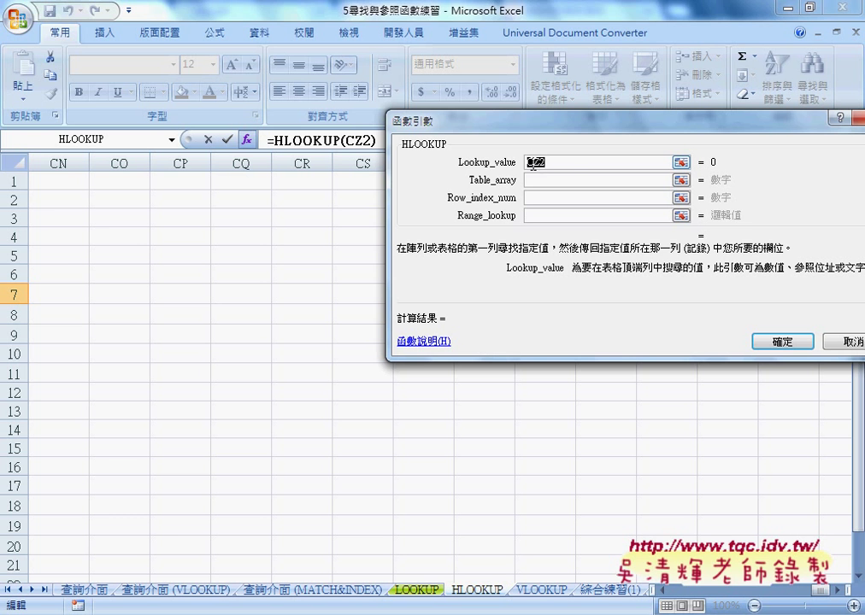
left_click(568, 166)
type("\"CZ2")
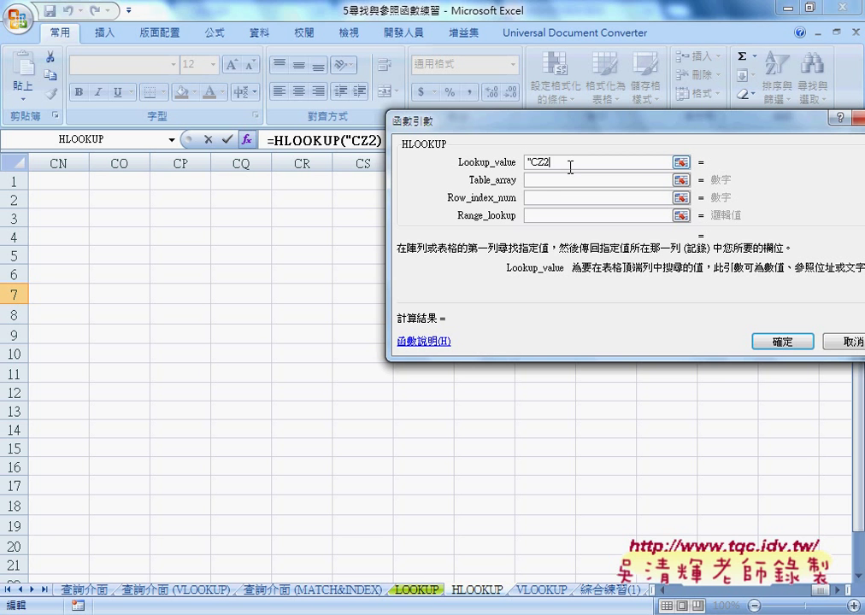
type("\"")
left_click(556, 179)
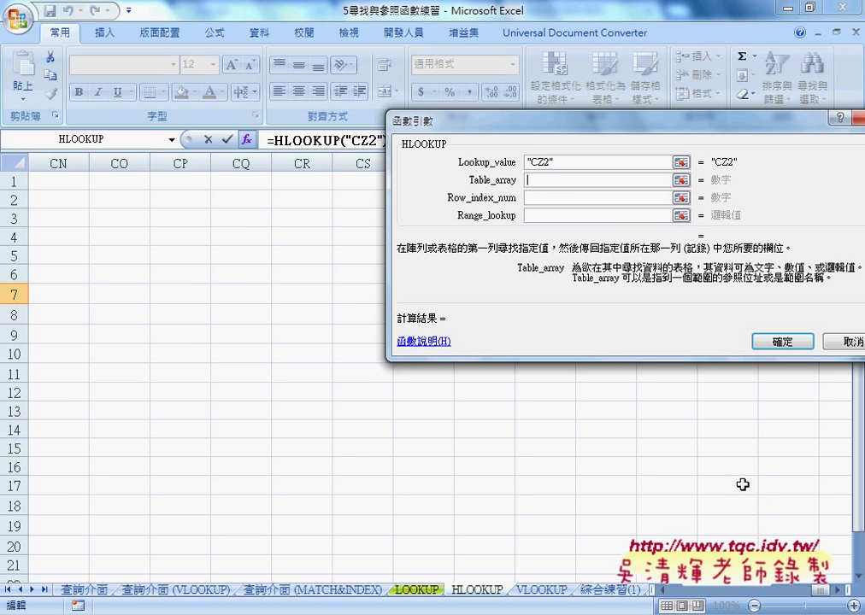
left_click(663, 591)
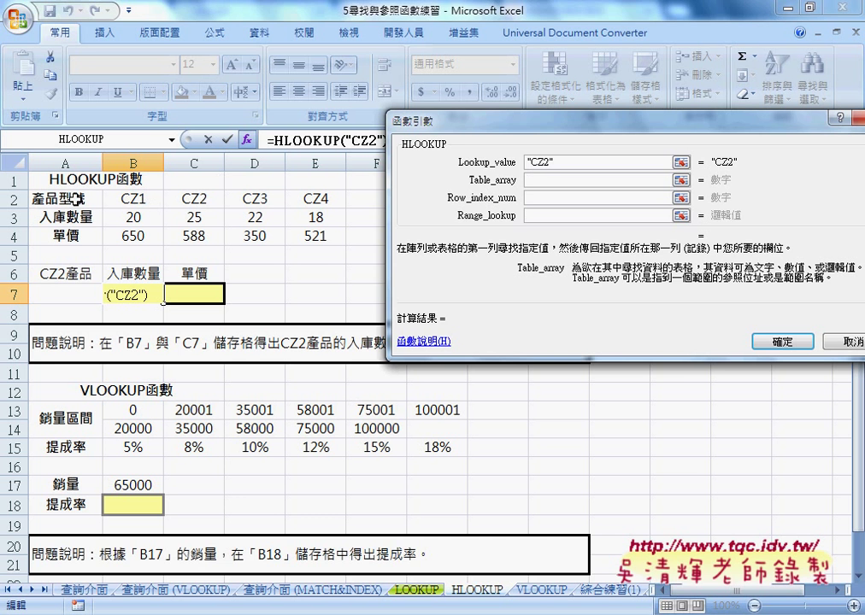
Step: Use B2:E4 as the HLOOKUP table array and mark out the table's rows on the sheet
mouse_move(133, 198)
left_mouse_down()
mouse_move(173, 234)
mouse_move(316, 234)
left_mouse_up()
left_click(516, 198)
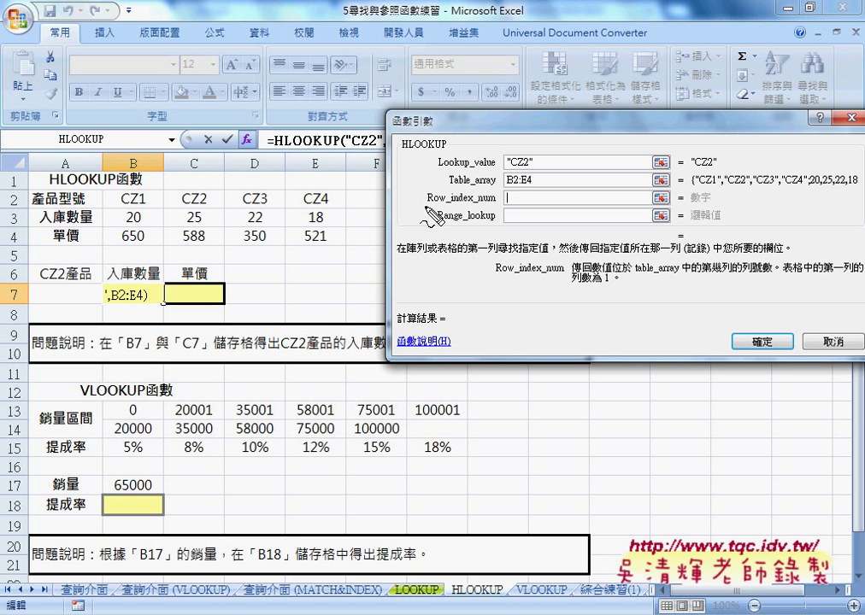
left_click_drag(427, 206, 444, 206)
left_click_drag(102, 184, 103, 253)
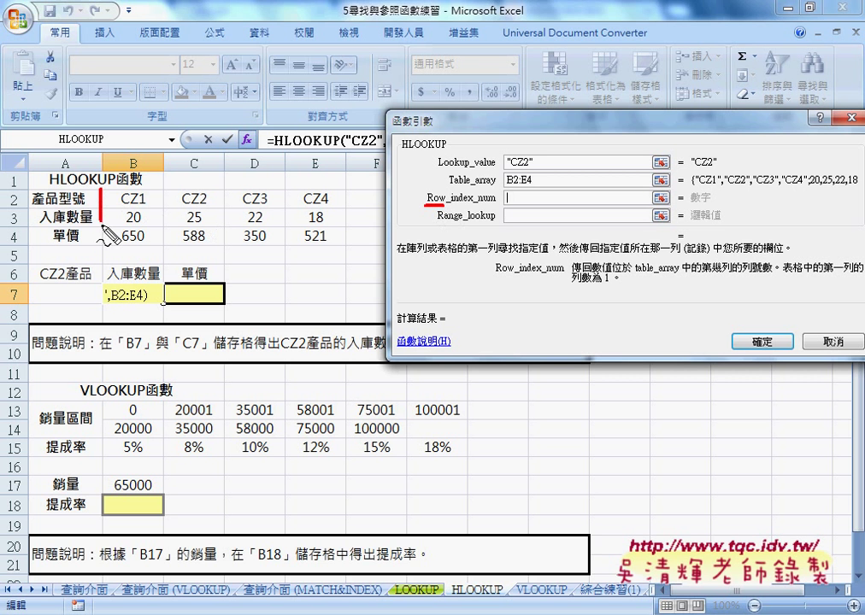
mouse_move(109, 189)
left_mouse_down()
mouse_move(319, 194)
mouse_move(338, 214)
mouse_move(340, 246)
left_mouse_up()
left_click_drag(105, 253, 341, 251)
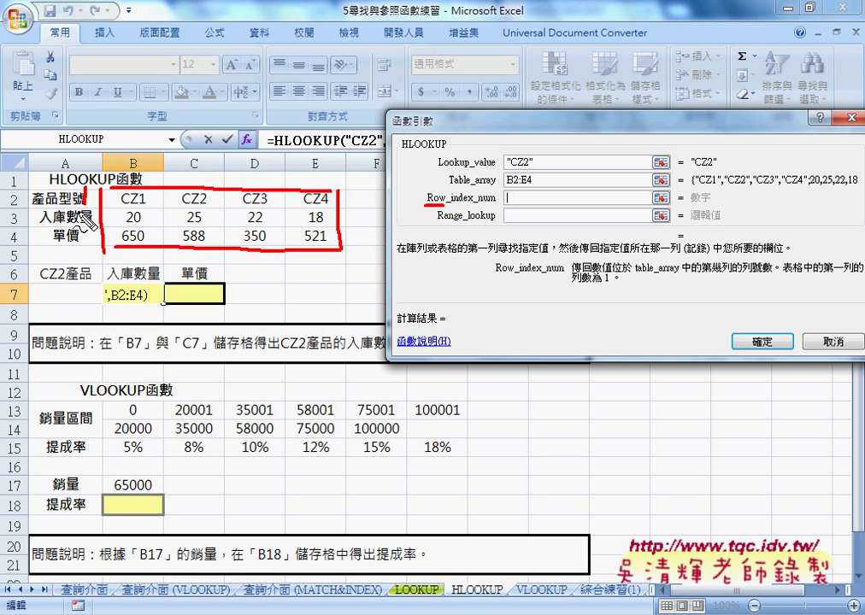
left_click_drag(89, 214, 94, 224)
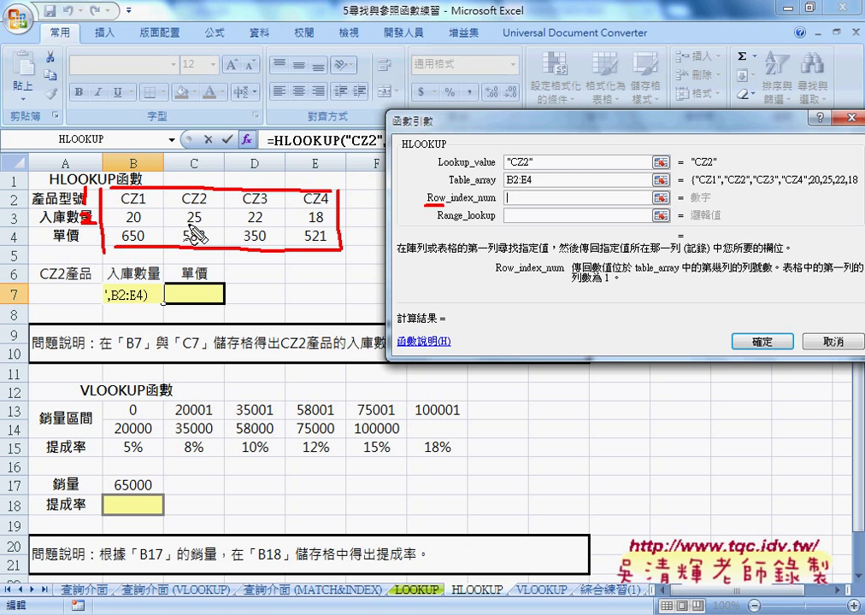
mouse_move(81, 214)
left_mouse_down()
mouse_move(93, 224)
mouse_move(78, 252)
left_mouse_up()
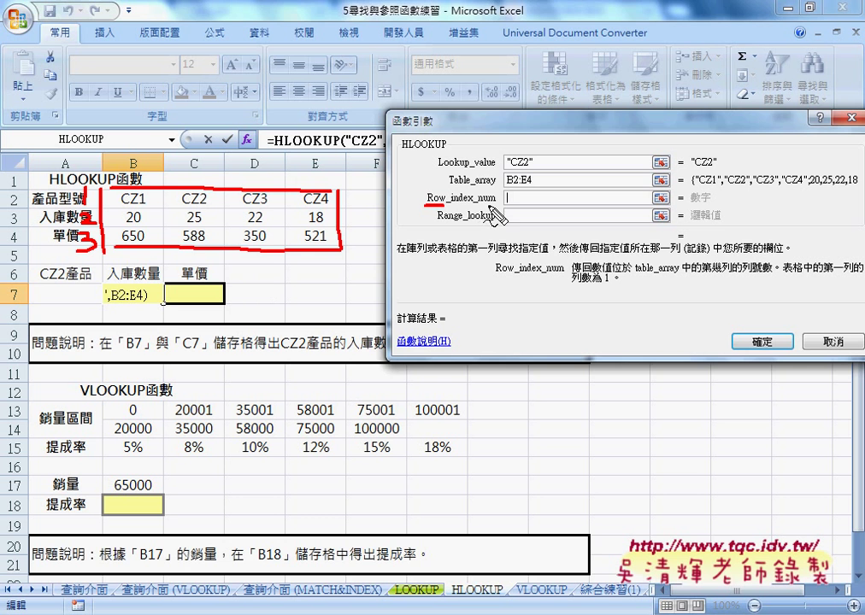
key("Escape")
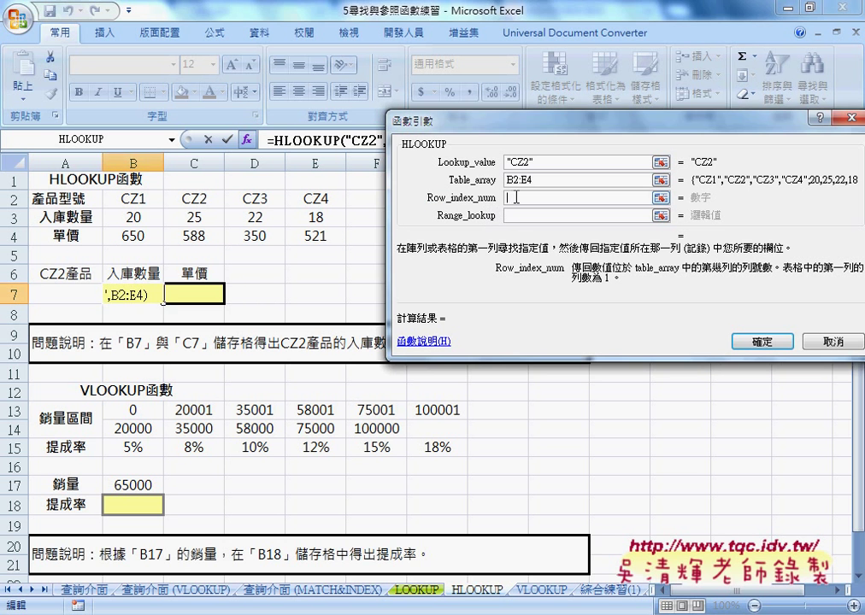
Step: Set the row index to 3 and try range lookup values 0 and 1
type("3")
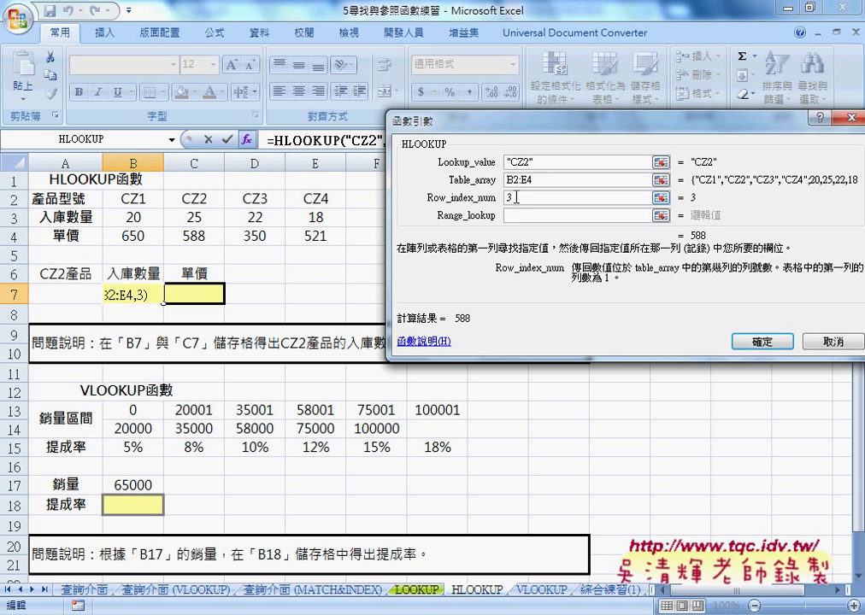
left_click(511, 216)
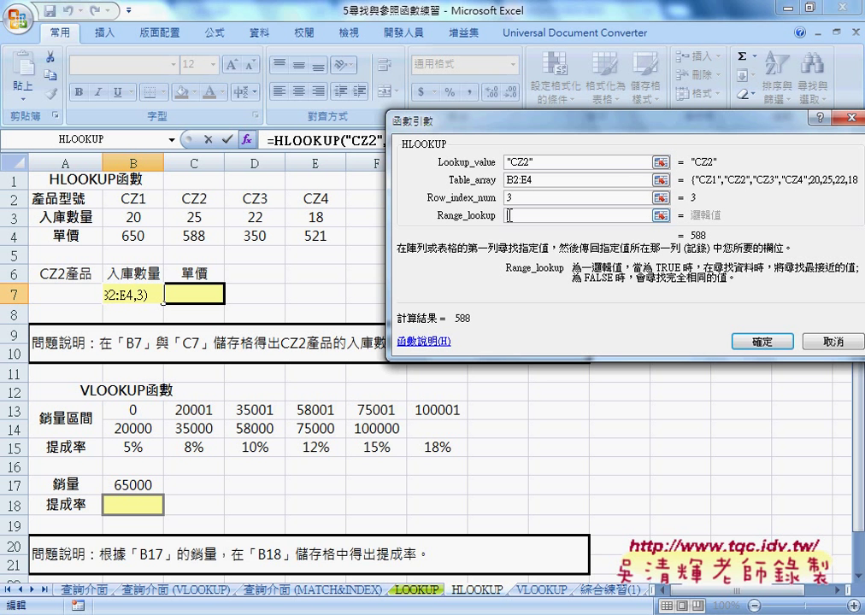
type("0")
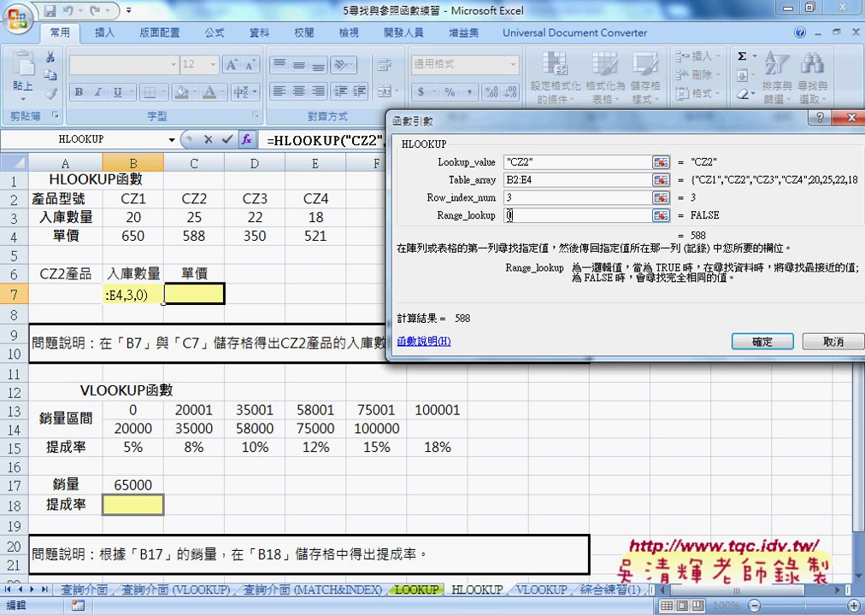
key("BackSpace")
type("1")
Step: Finish B7's HLOOKUP with range lookup 0, then change its row index to 2 to return 25
type("0")
left_click(752, 343)
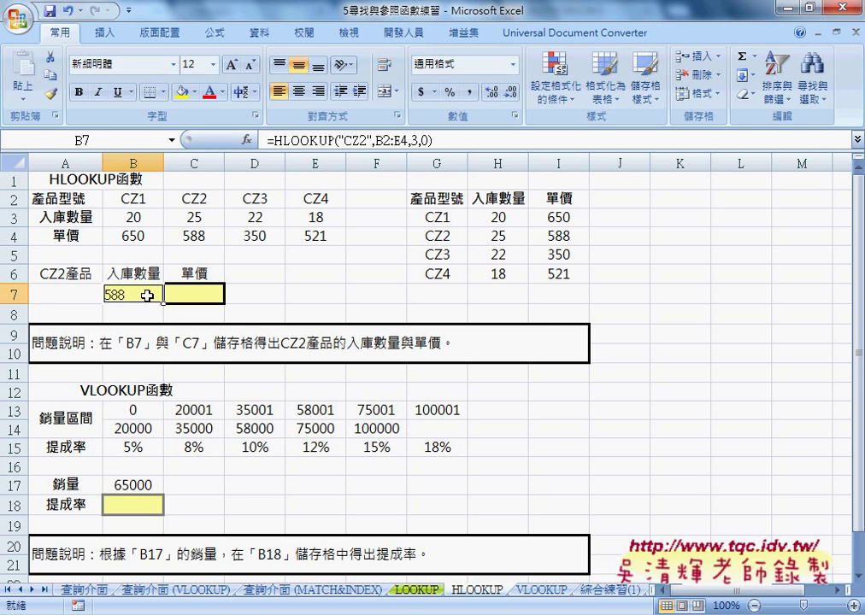
double_click(415, 140)
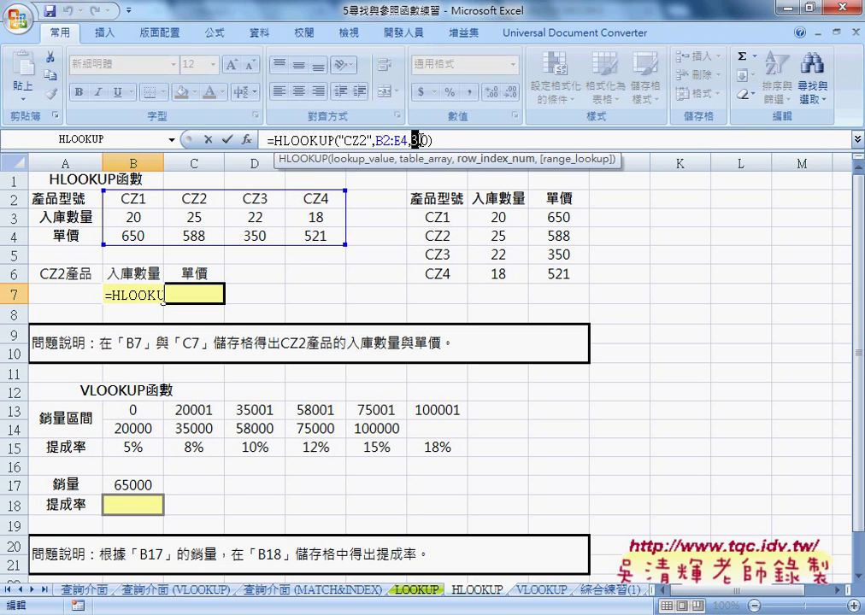
type("2")
key("Return")
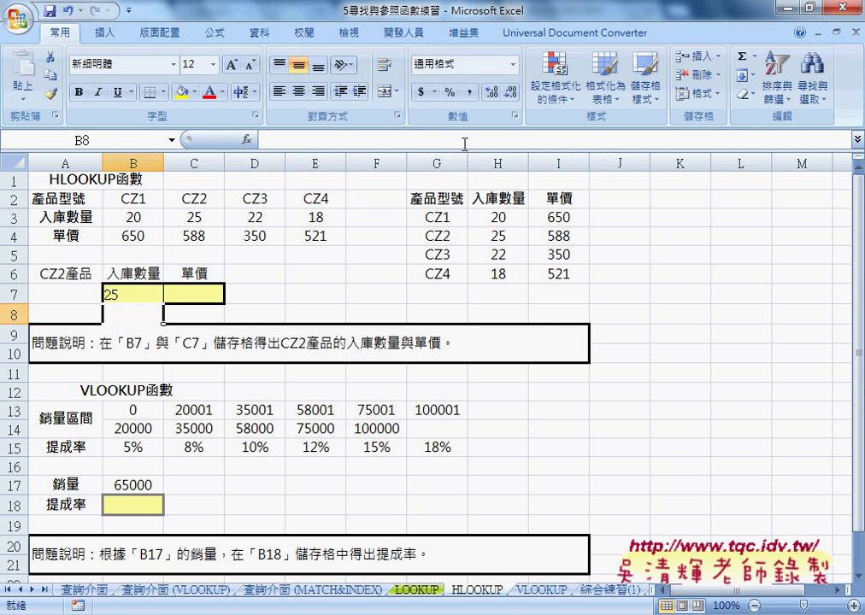
Step: Copy the =HLOOKUP("CZ2",B2:E4,2,0) formula text from B7
left_click(210, 288)
left_click(132, 294)
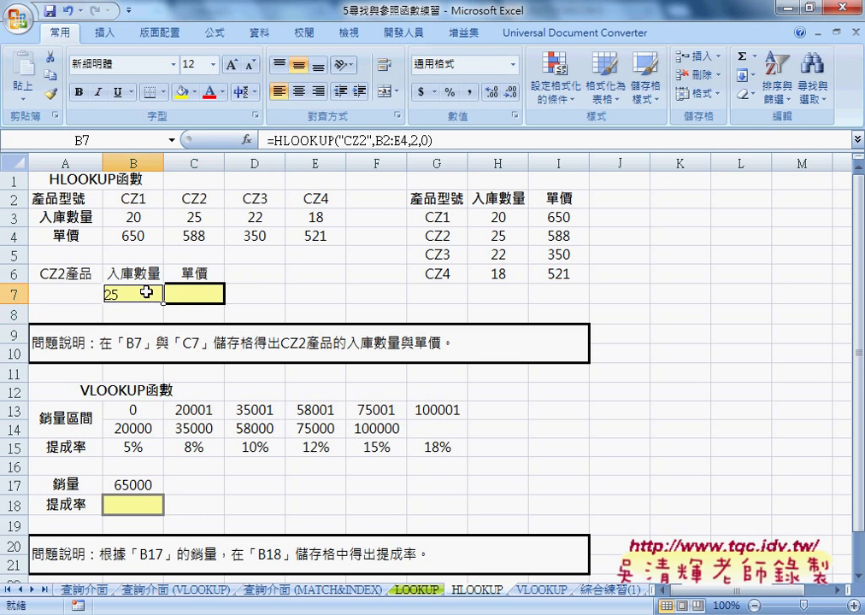
mouse_move(367, 139)
left_mouse_down()
mouse_move(433, 140)
mouse_move(268, 139)
left_mouse_up()
right_click(445, 141)
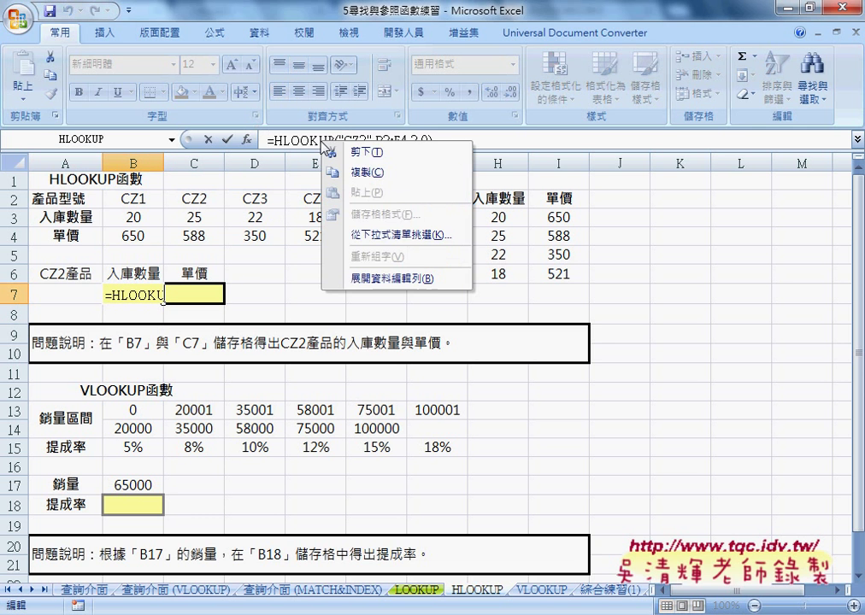
left_click(489, 171)
Step: Paste the formula into C7 and change its row index to 3, showing the unit price 588
key("Escape")
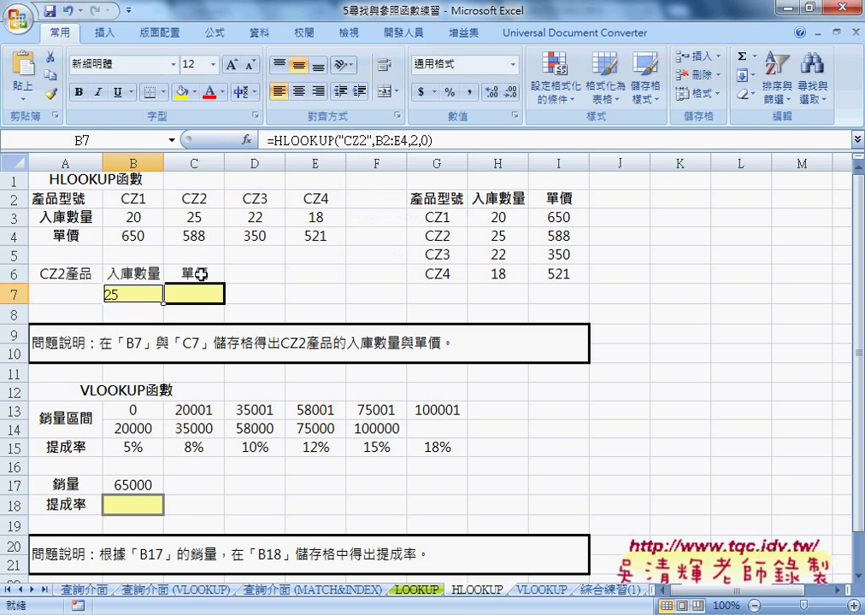
left_click(209, 293)
right_click(380, 141)
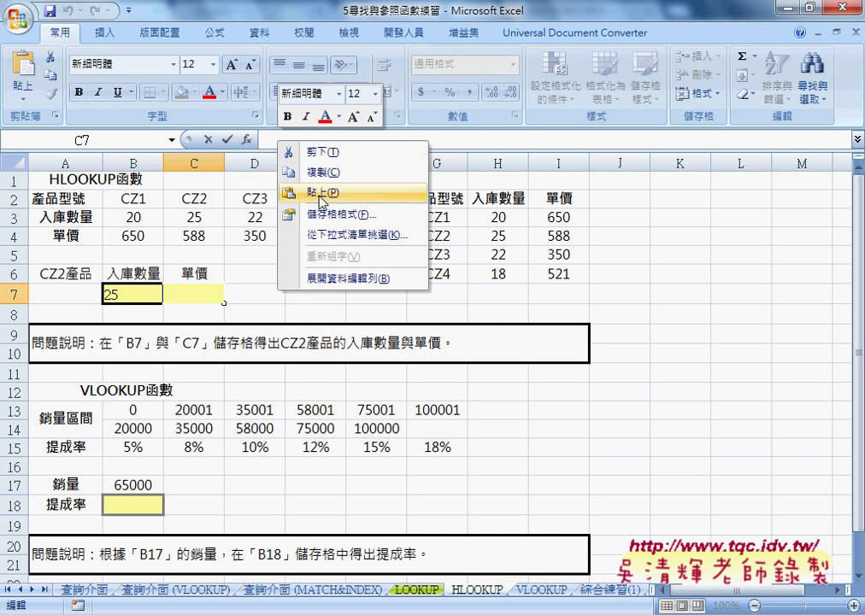
left_click(405, 193)
double_click(419, 140)
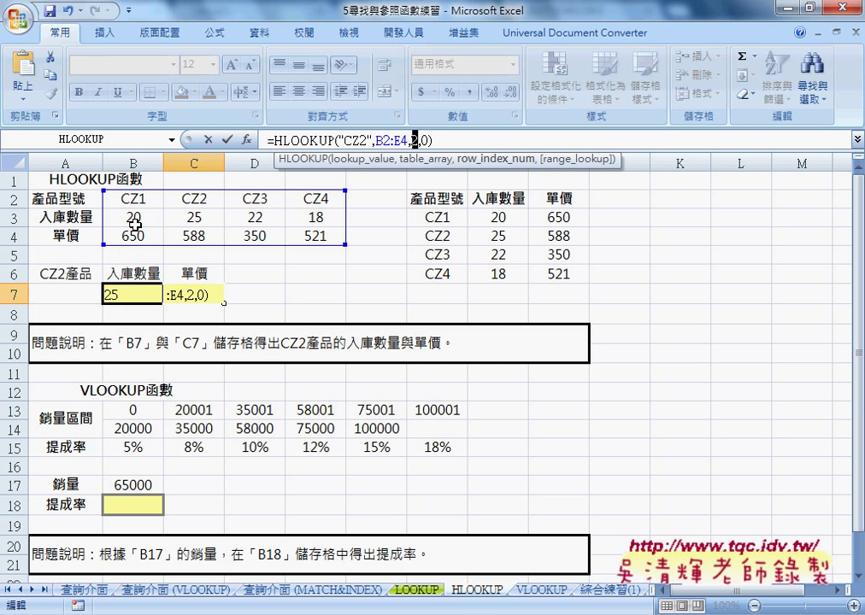
type("3")
left_click(228, 140)
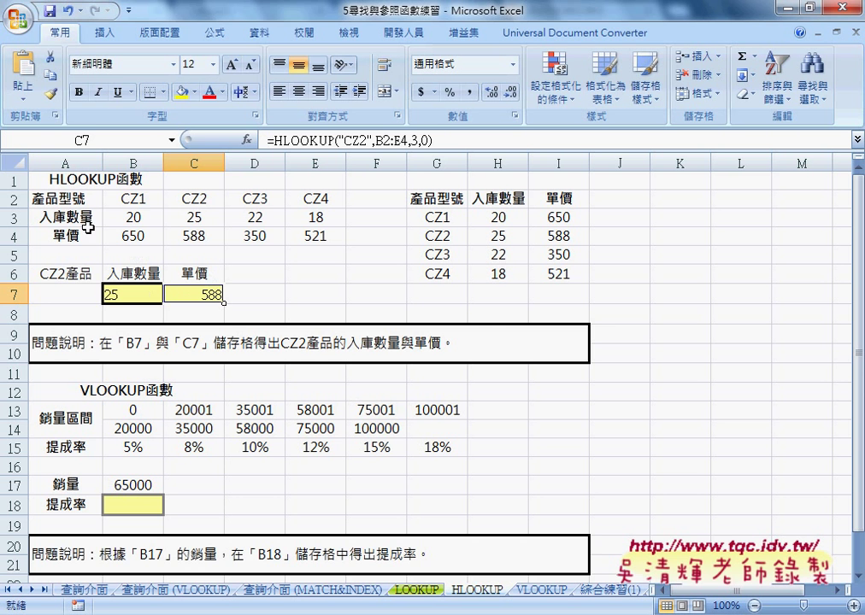
left_click_drag(116, 198, 301, 236)
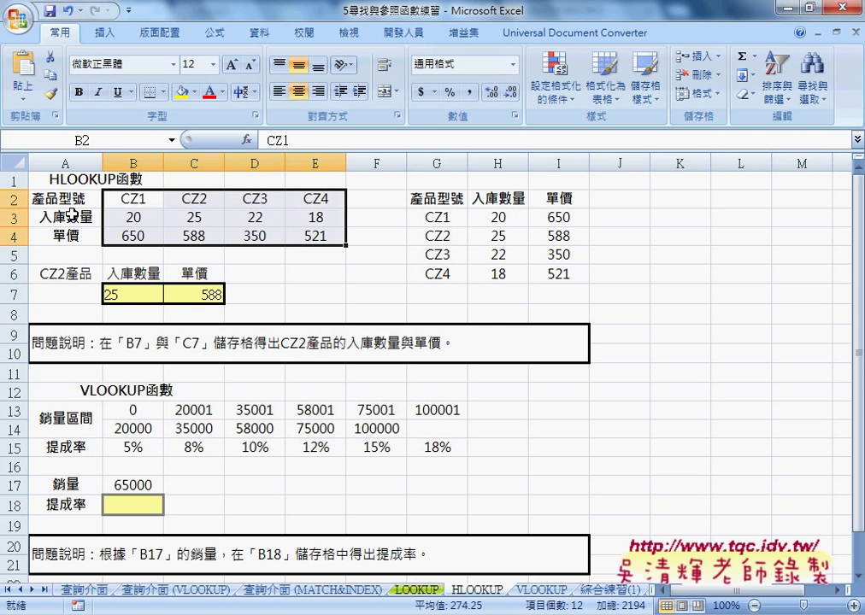
Step: Change the A12 heading's leading V to H so it reads HLOOKUP函數
scroll(216, 232, "down", 2)
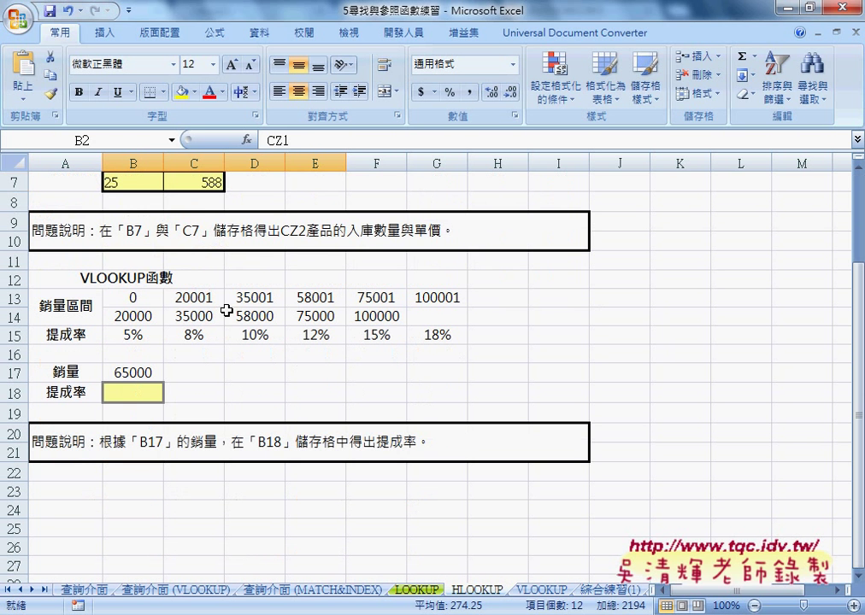
left_click(137, 394)
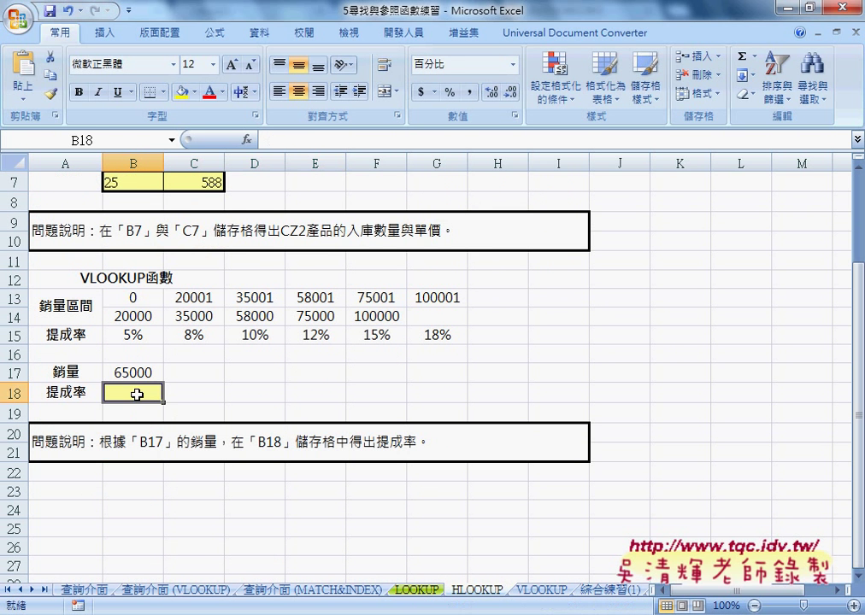
double_click(82, 279)
left_click_drag(30, 279, 89, 279)
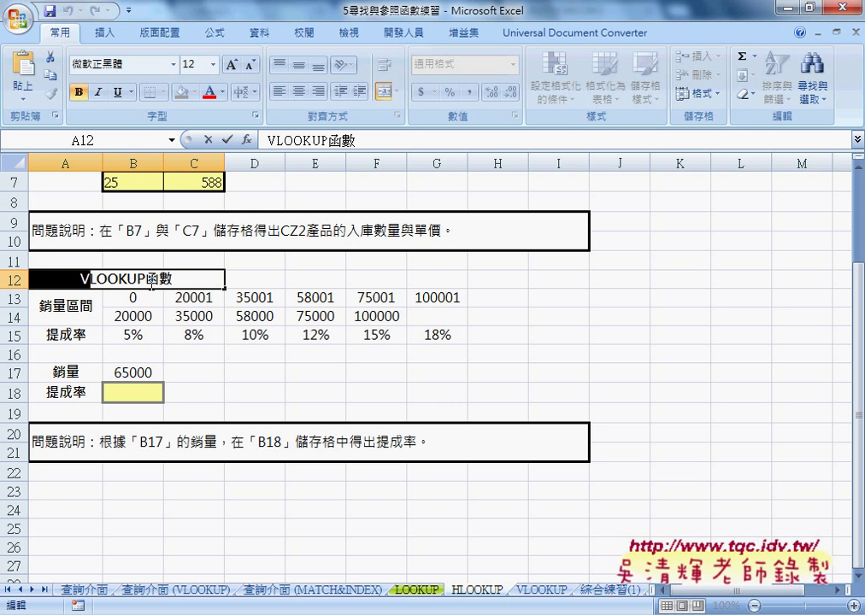
type("H")
key("Return")
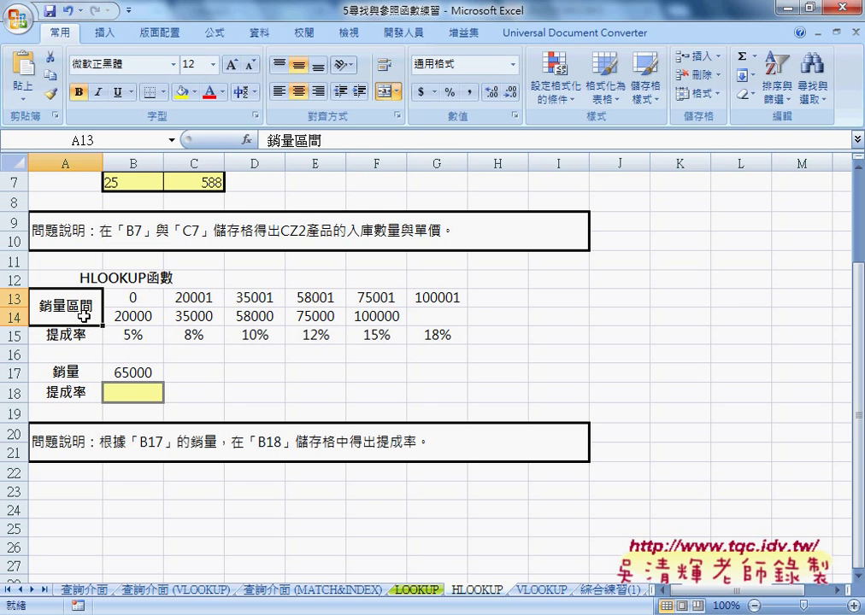
Step: Review the 65000 sales figure, sales thresholds and 12% rate, then start a function in B18
left_click(137, 394)
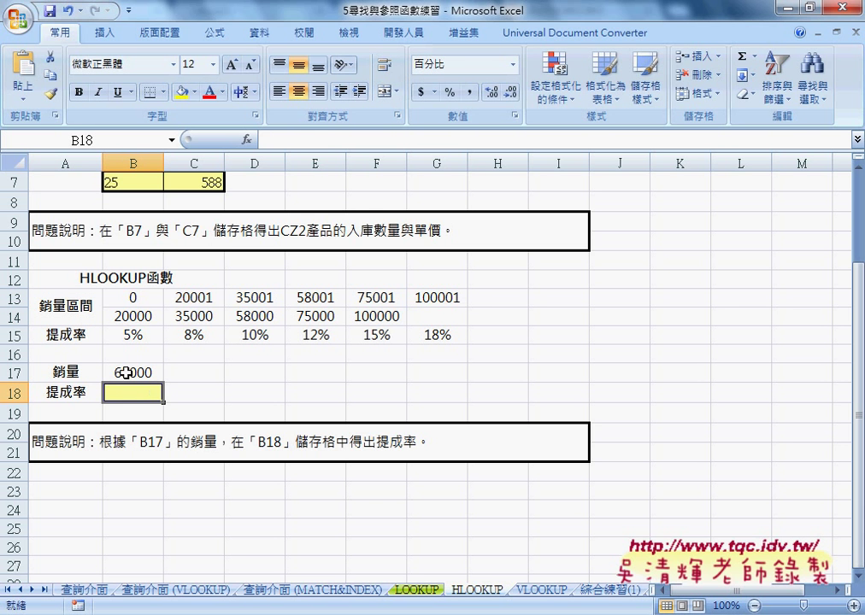
left_click(128, 373)
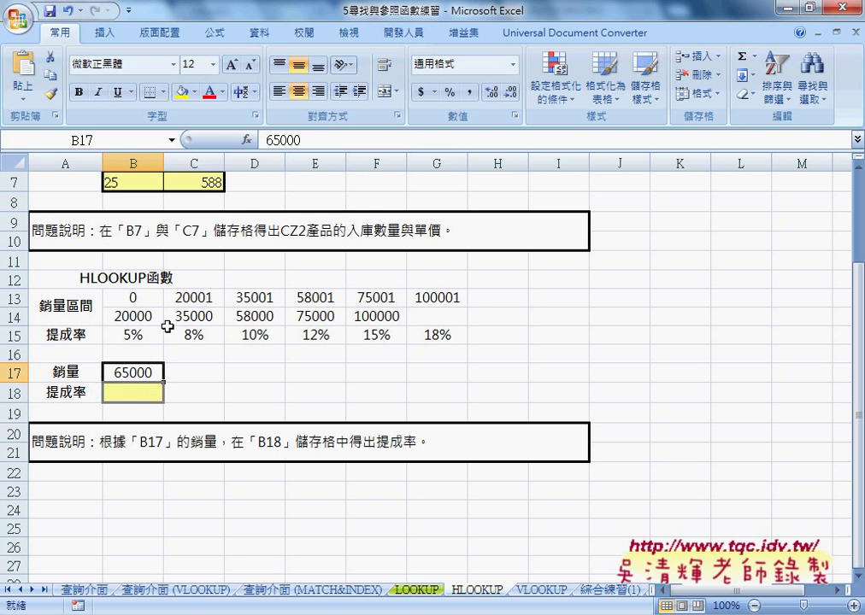
mouse_move(120, 297)
left_mouse_down()
mouse_move(361, 299)
mouse_move(315, 298)
mouse_move(320, 315)
left_mouse_up()
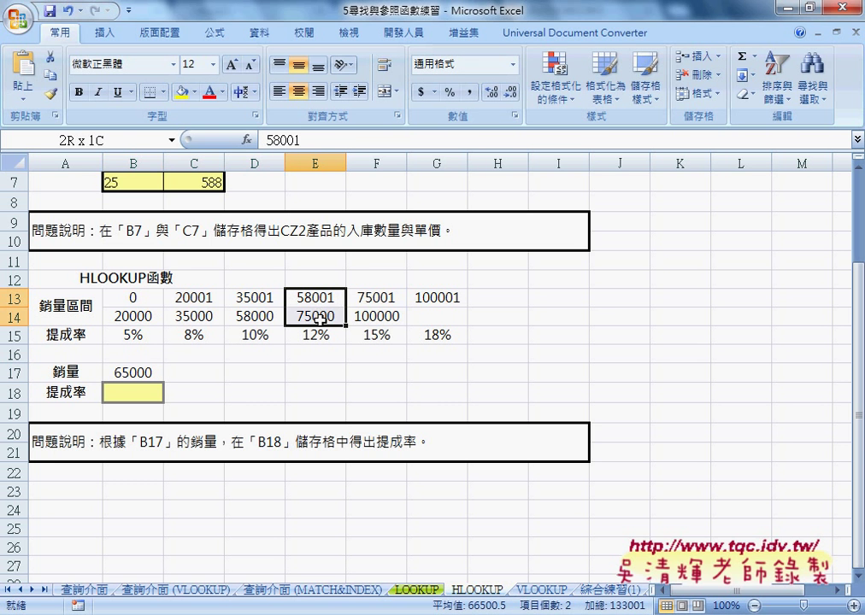
left_click(324, 334)
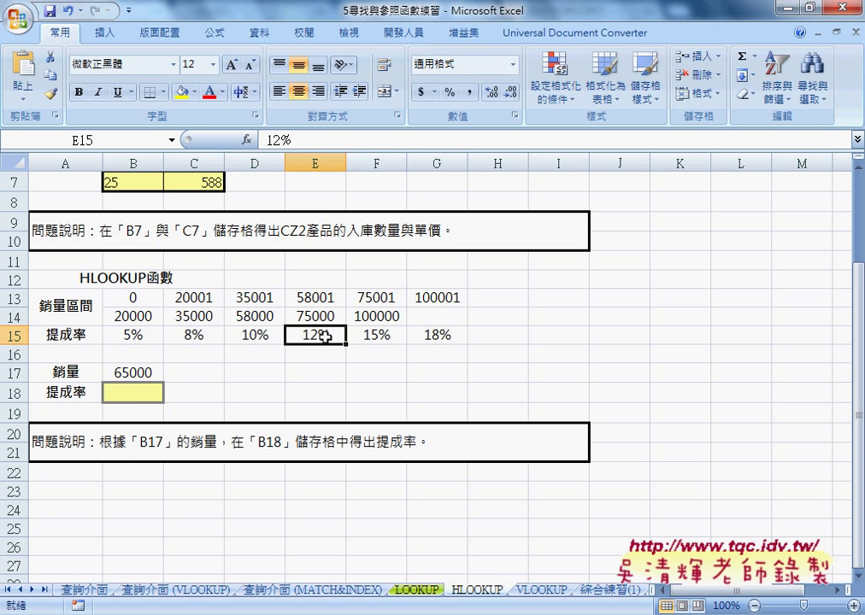
left_click(137, 391)
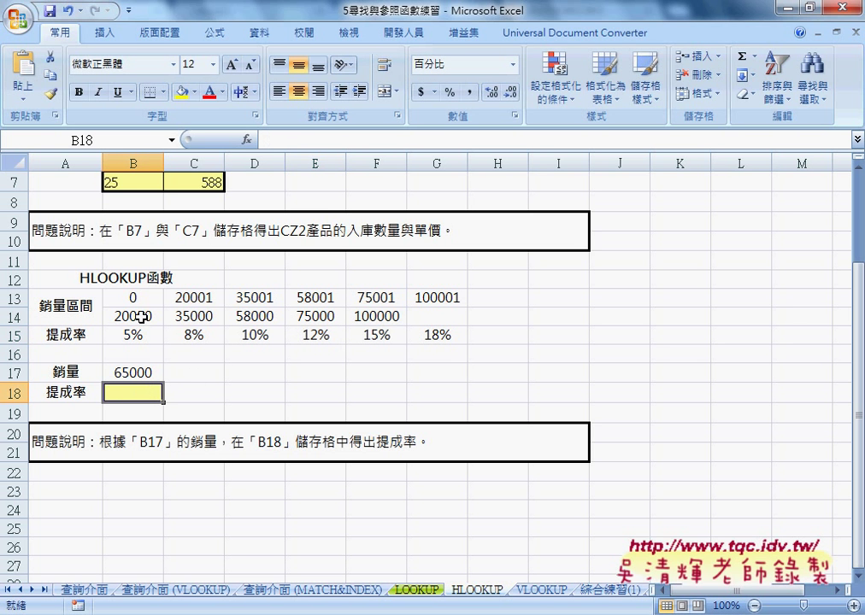
left_click(247, 139)
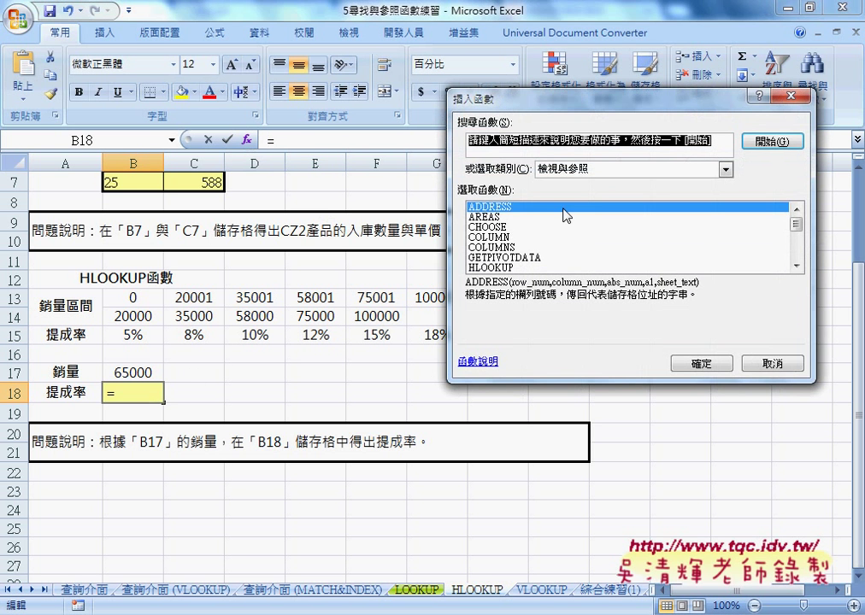
Step: Choose HLOOKUP for B18 with B17 as the lookup value and B13:G15 as the table array
left_click(496, 267)
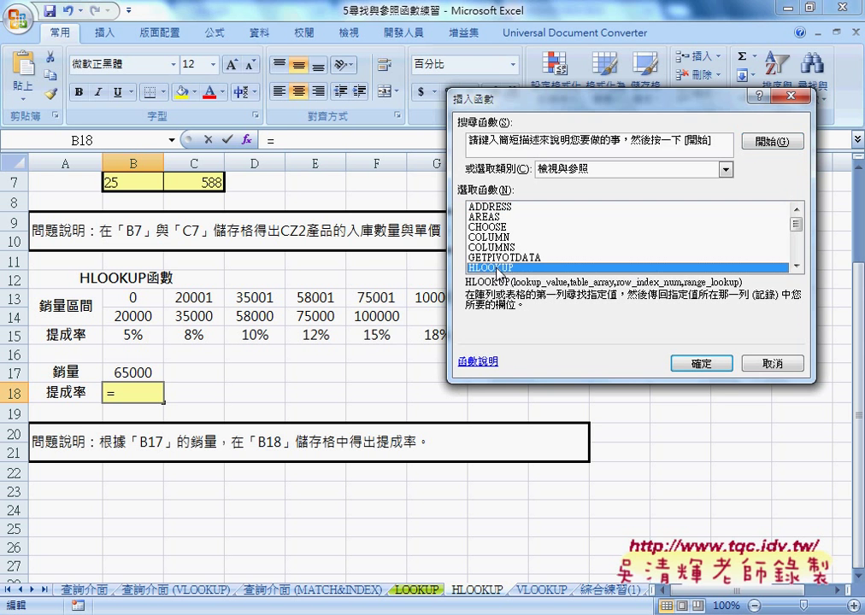
left_click(696, 363)
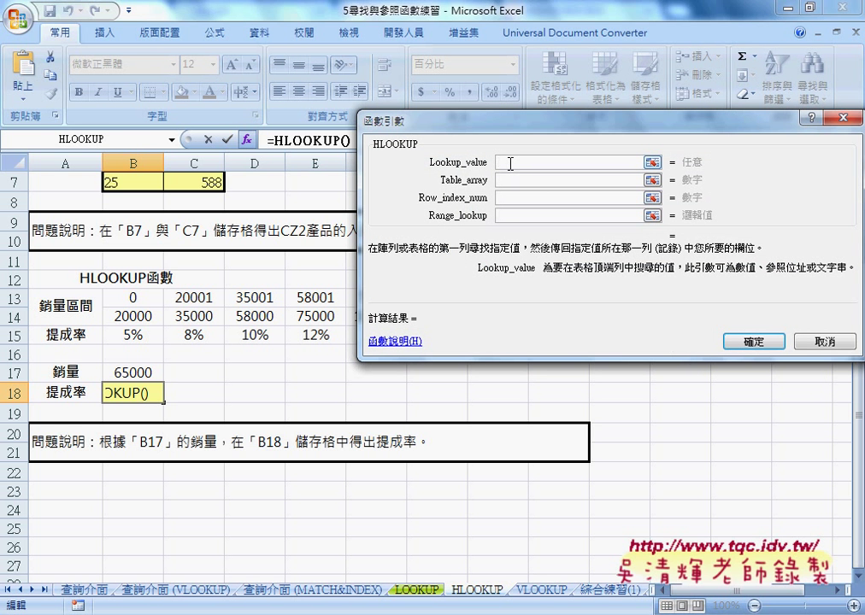
left_click(132, 373)
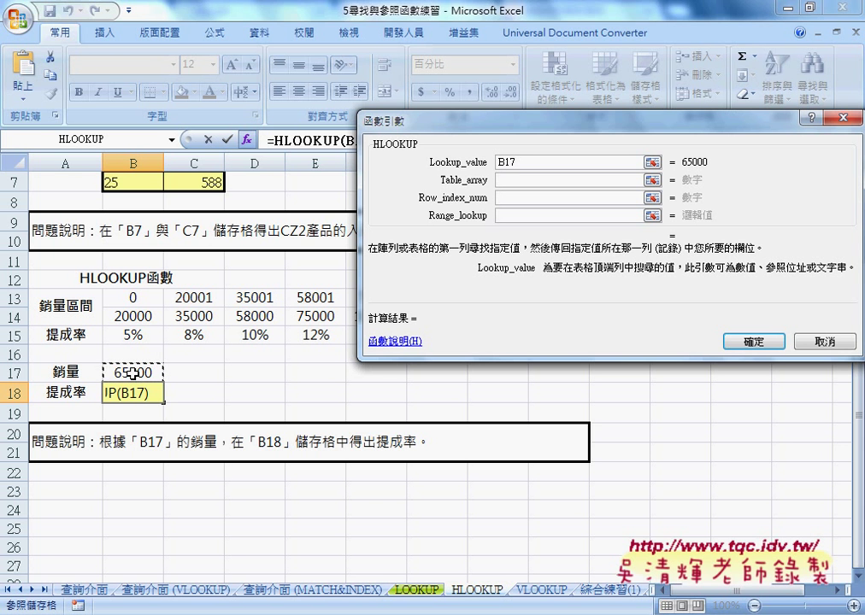
left_click(509, 187)
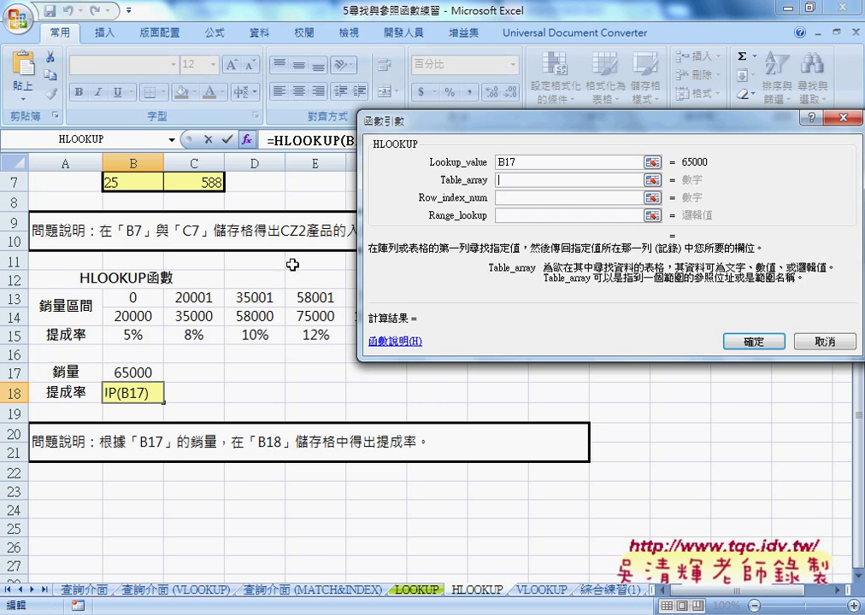
mouse_move(129, 299)
left_mouse_down()
mouse_move(387, 340)
mouse_move(427, 338)
left_mouse_up()
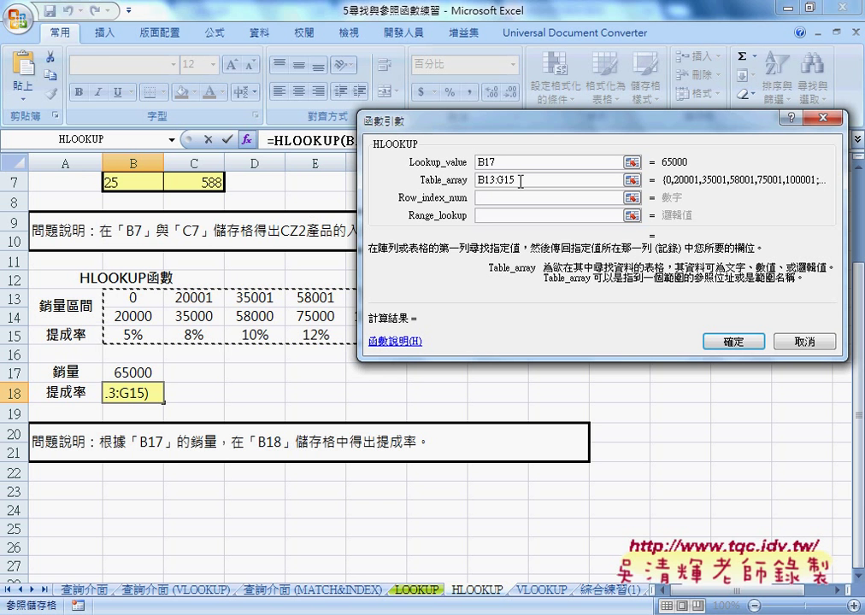
Step: Set row index 3 (the 提成率 row) and range lookup 1, so B18 shows 12%
left_click(484, 199)
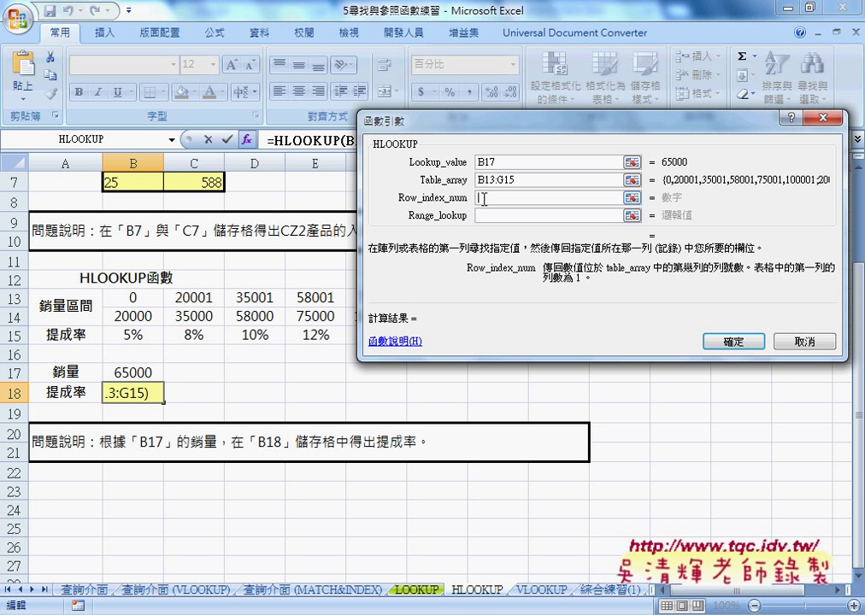
type("3")
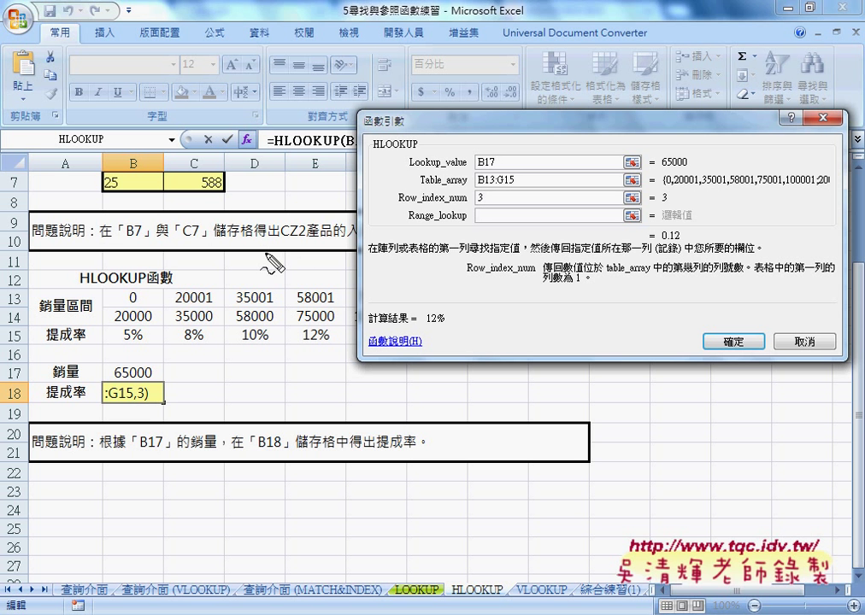
mouse_move(107, 287)
left_mouse_down()
mouse_move(100, 351)
mouse_move(352, 290)
mouse_move(360, 349)
mouse_move(102, 349)
left_mouse_up()
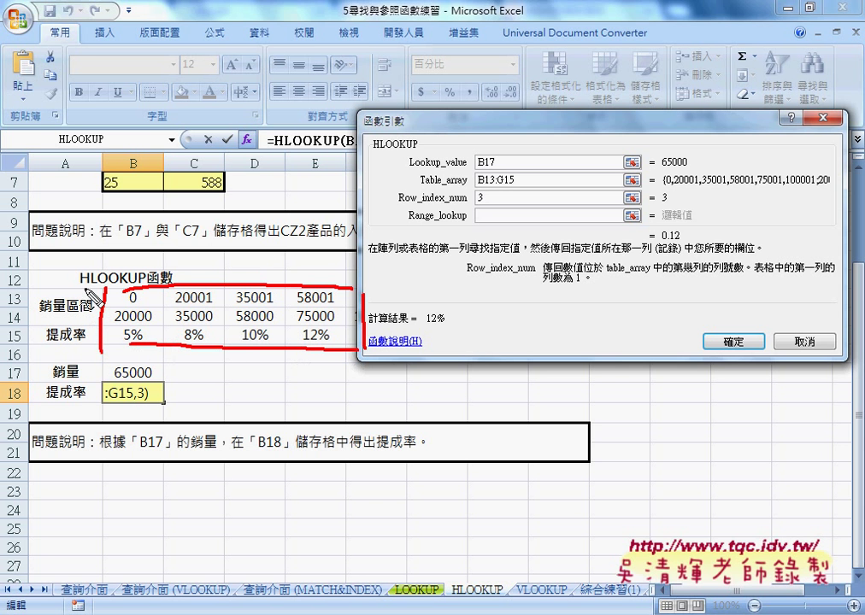
left_click_drag(443, 173, 521, 185)
mouse_move(414, 179)
left_mouse_down()
mouse_move(248, 179)
mouse_move(29, 226)
mouse_move(58, 301)
mouse_move(92, 289)
left_mouse_up()
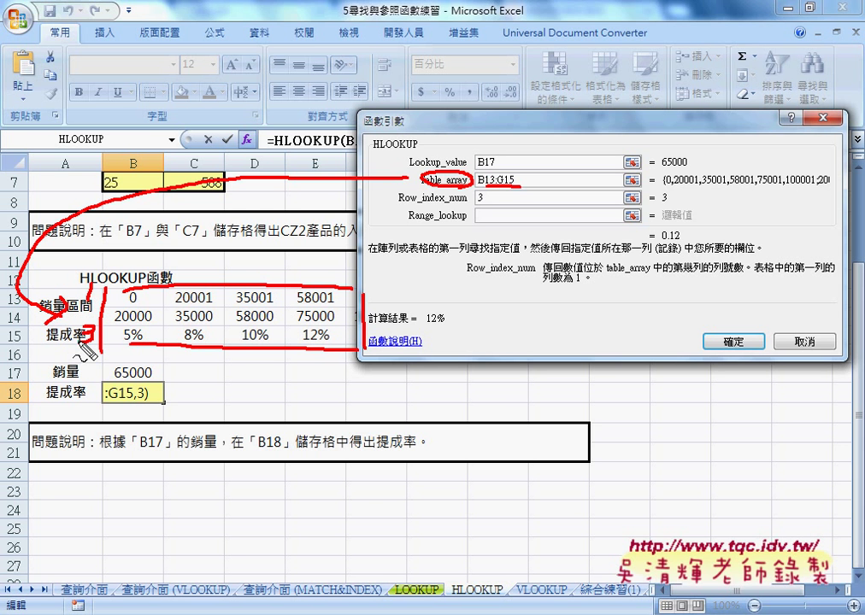
left_click_drag(74, 329, 77, 342)
key("Escape")
key("Tab")
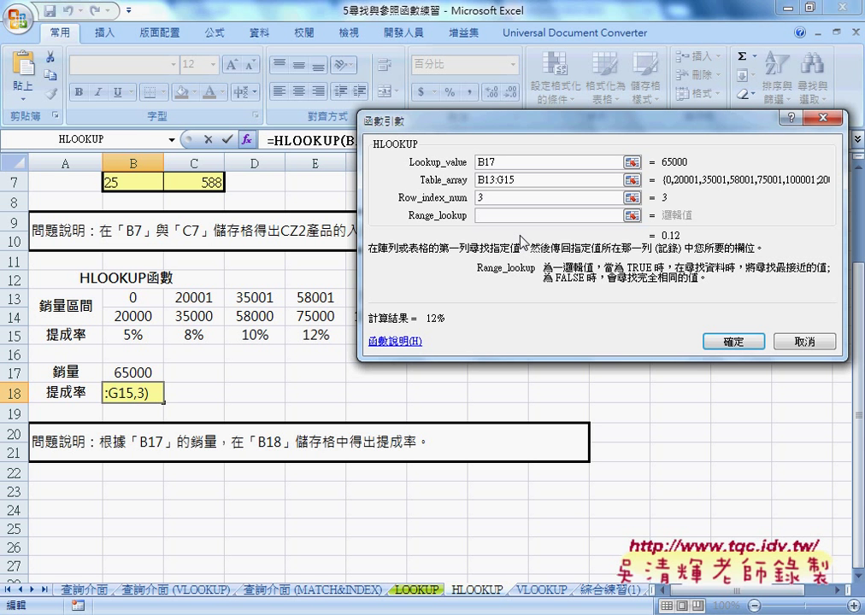
type("1")
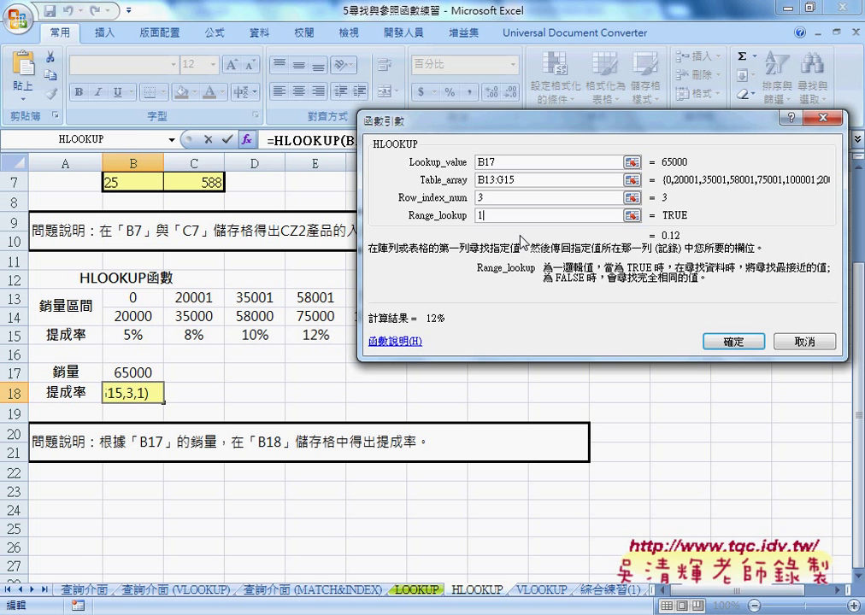
left_click(733, 341)
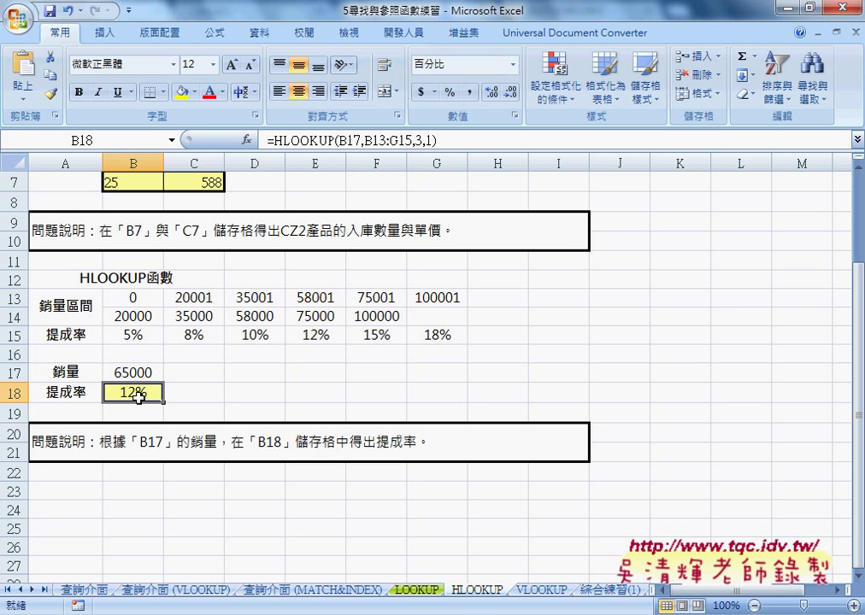
Step: Recheck the 65000 sales in B17 and the 58001 threshold in E13, leaving E13 unchanged
left_click(136, 372)
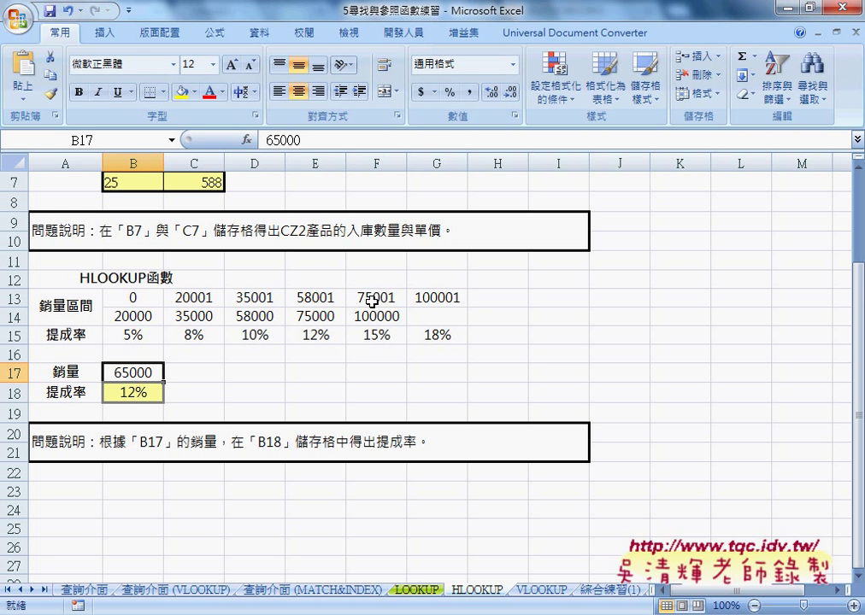
left_click(308, 300)
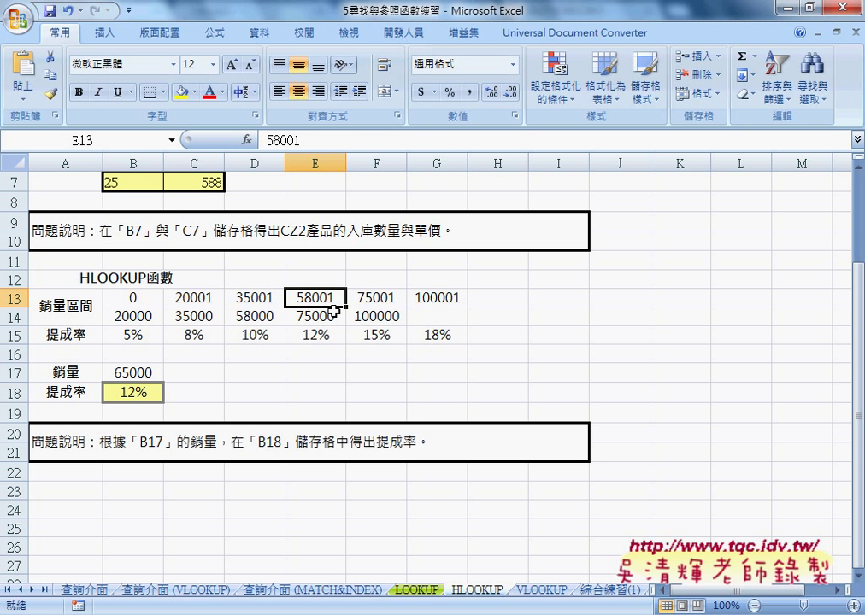
double_click(304, 298)
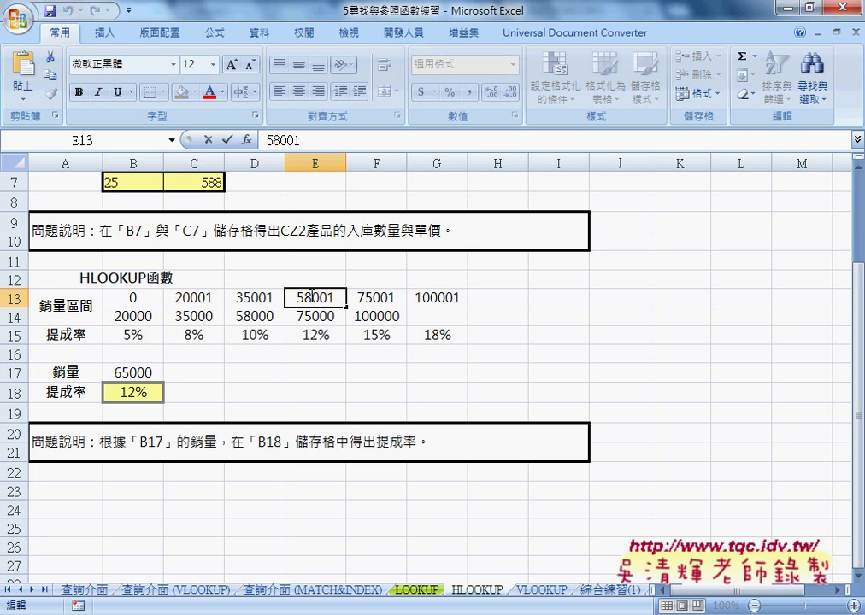
left_click_drag(311, 297, 299, 292)
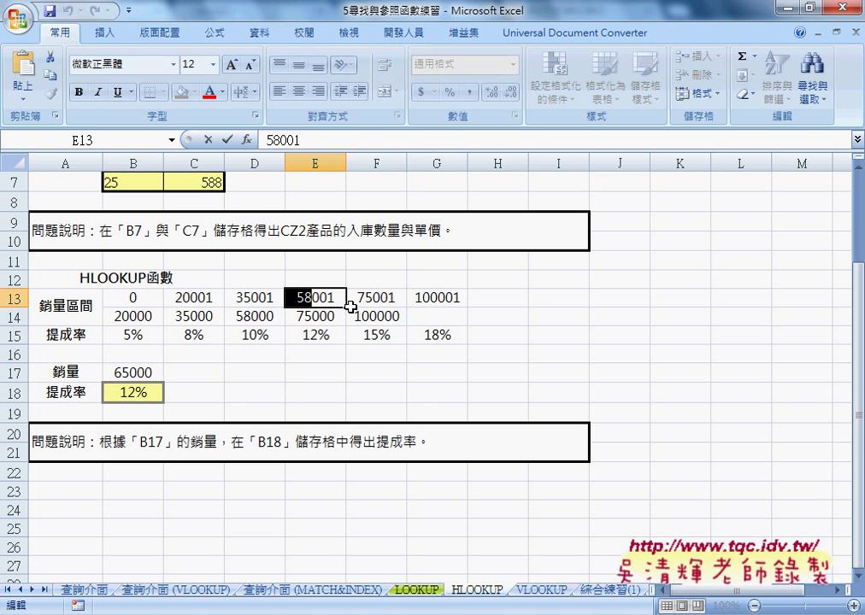
left_click(383, 296)
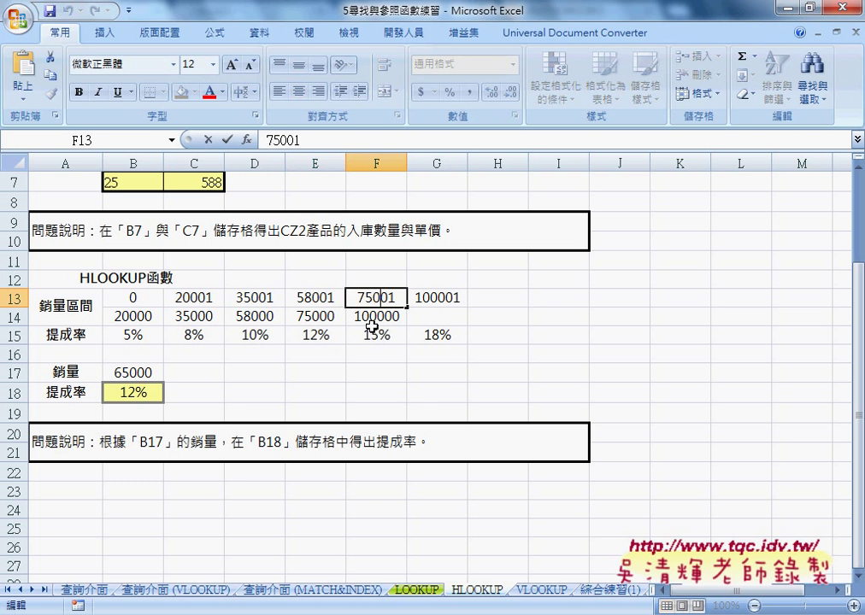
Step: Change F13's band start from 75001 to 65001, then check B18's HLOOKUP result
double_click(369, 296)
left_click_drag(369, 296, 360, 297)
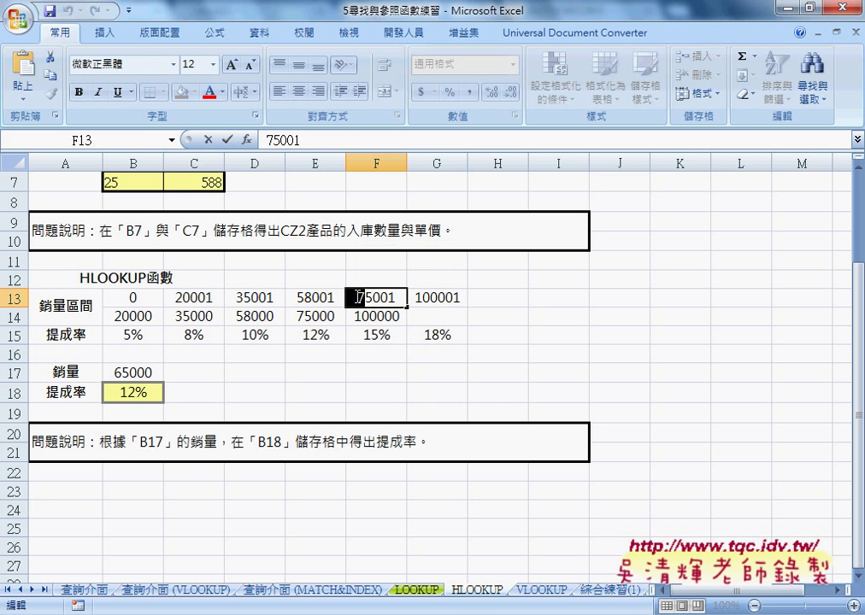
type("6")
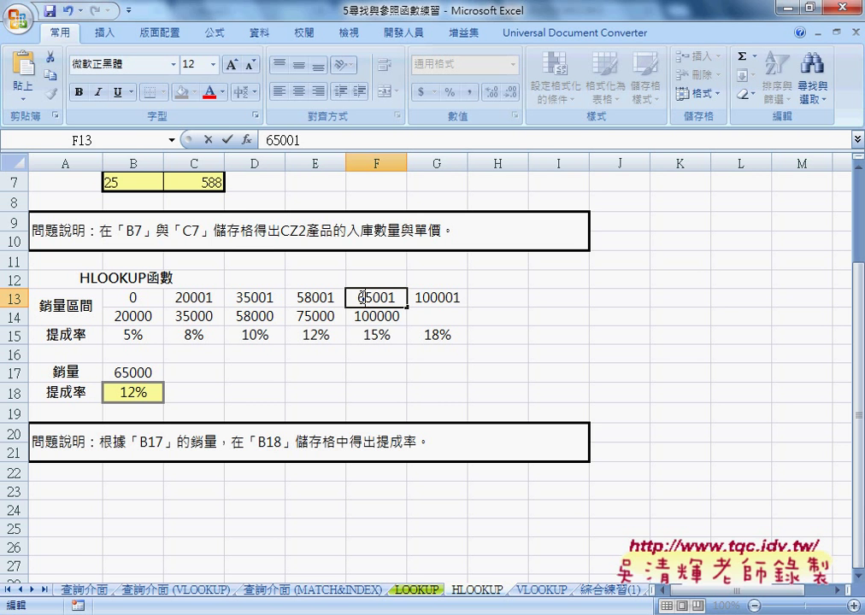
key("Return")
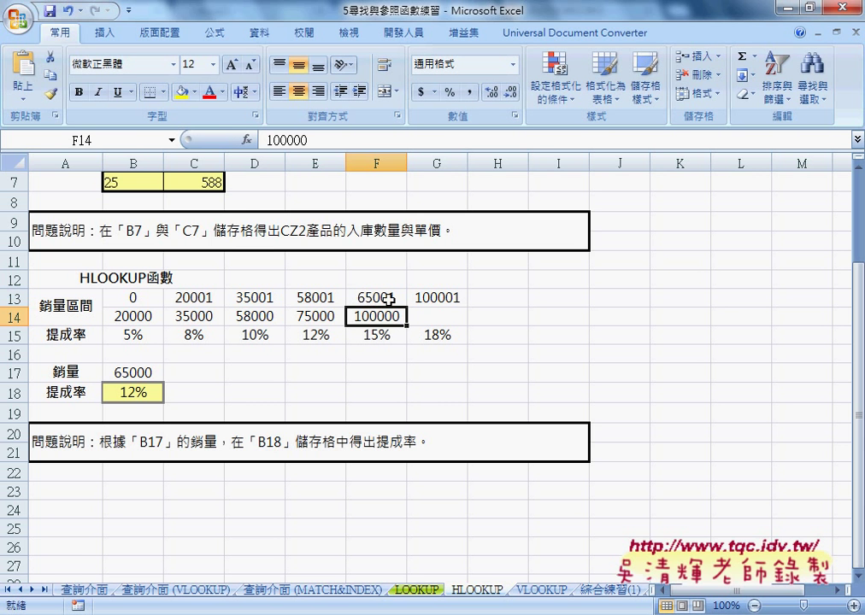
left_click(368, 297)
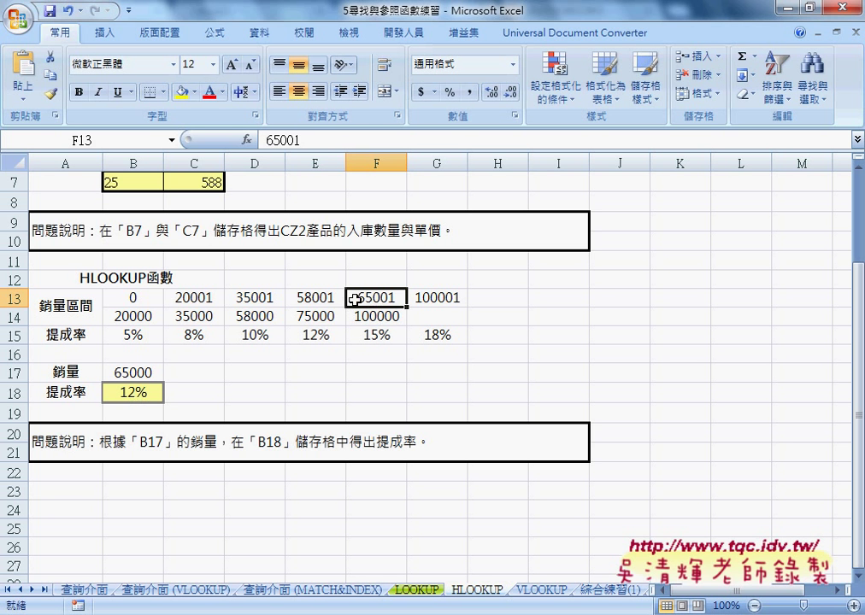
left_click(132, 392)
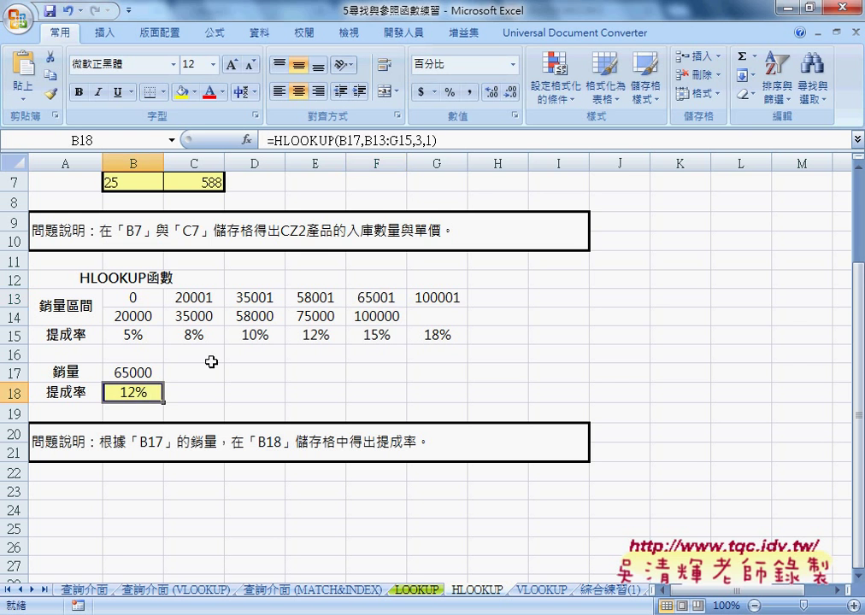
left_click(310, 141)
left_click(246, 140)
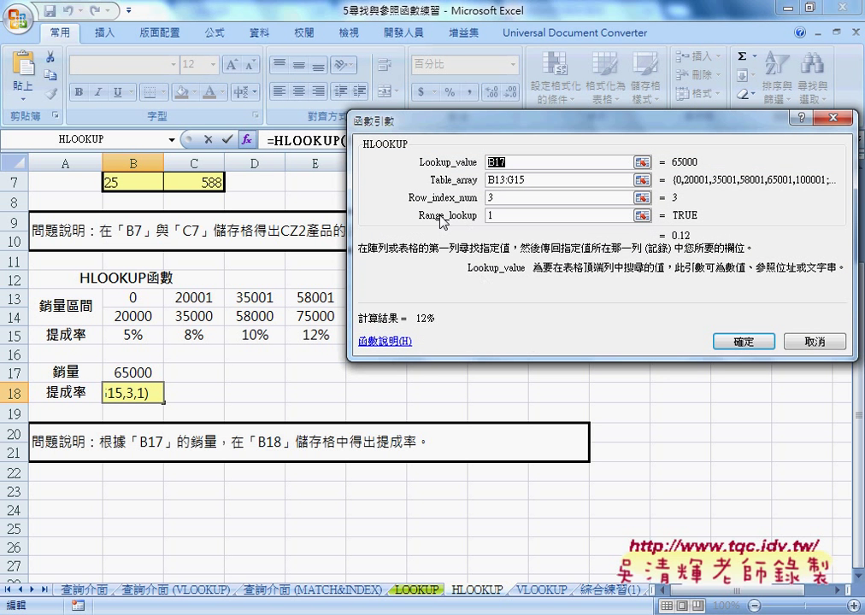
left_click(507, 216)
double_click(489, 216)
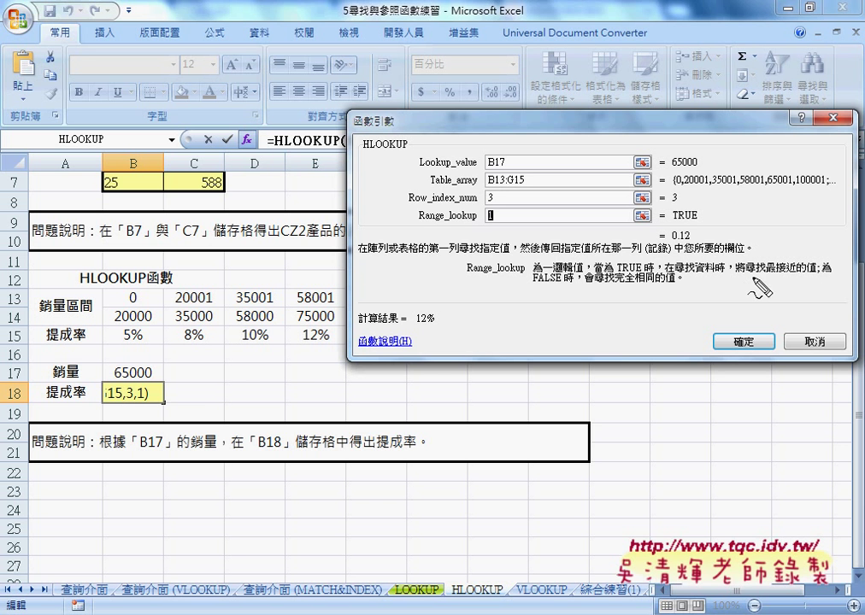
left_click_drag(736, 276, 805, 275)
left_click_drag(141, 366, 154, 383)
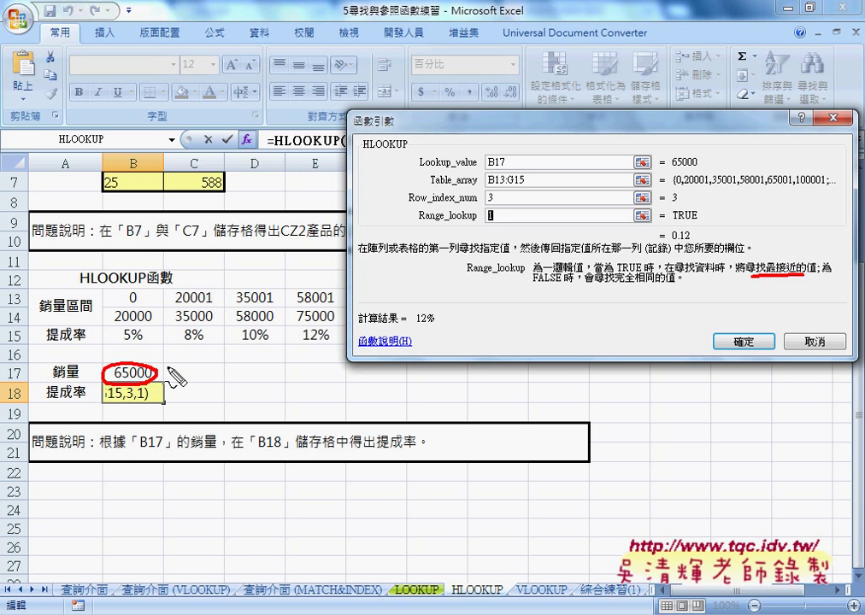
mouse_move(175, 362)
left_mouse_down()
mouse_move(174, 382)
mouse_move(189, 364)
left_mouse_up()
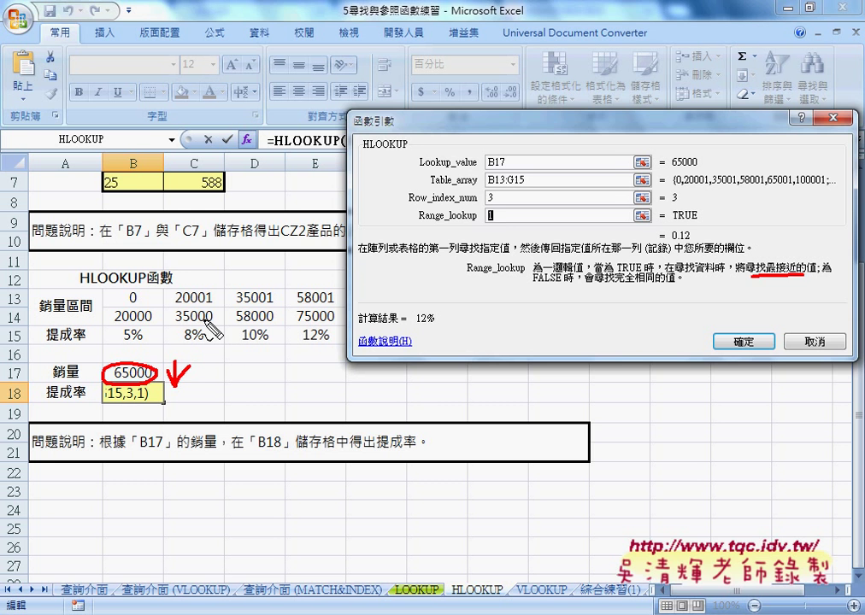
key("Escape")
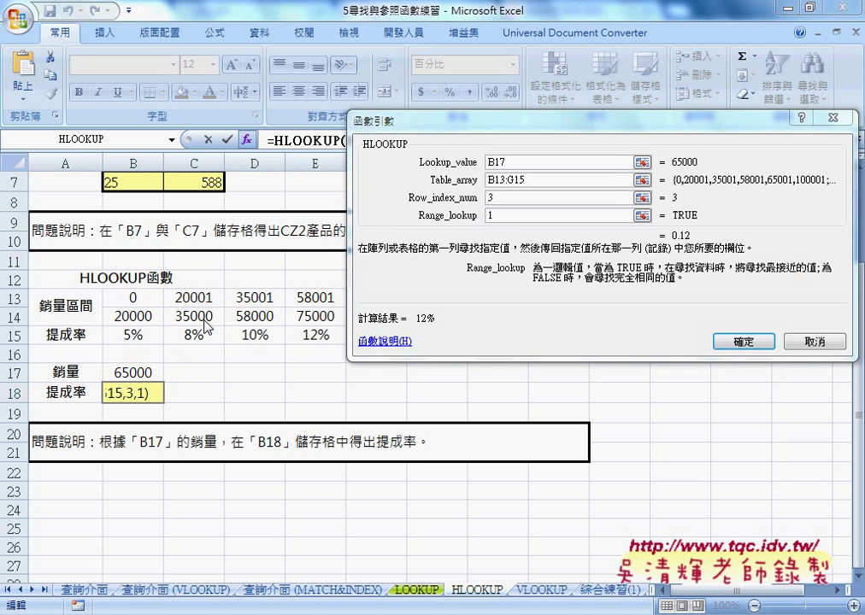
mouse_move(376, 120)
left_mouse_down()
mouse_move(601, 136)
mouse_move(560, 125)
mouse_move(502, 130)
left_mouse_up()
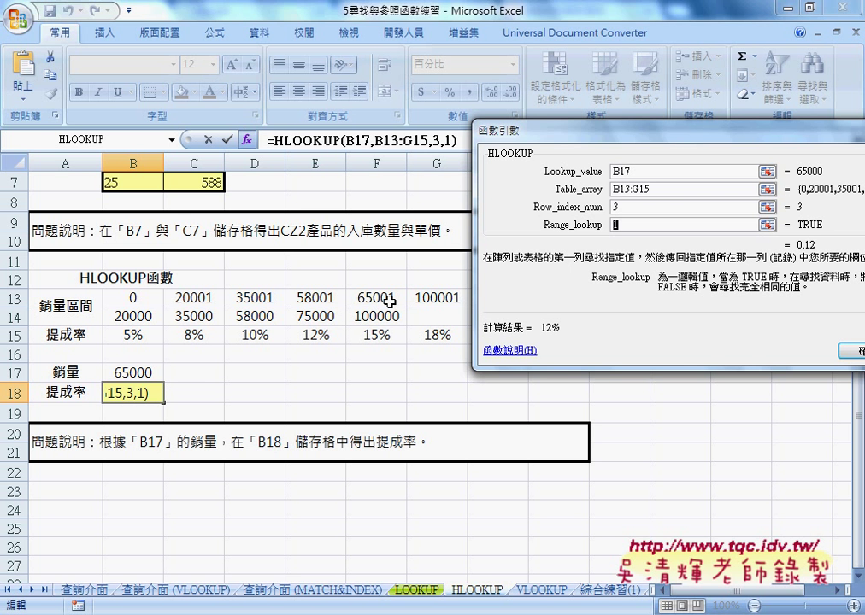
key("Return")
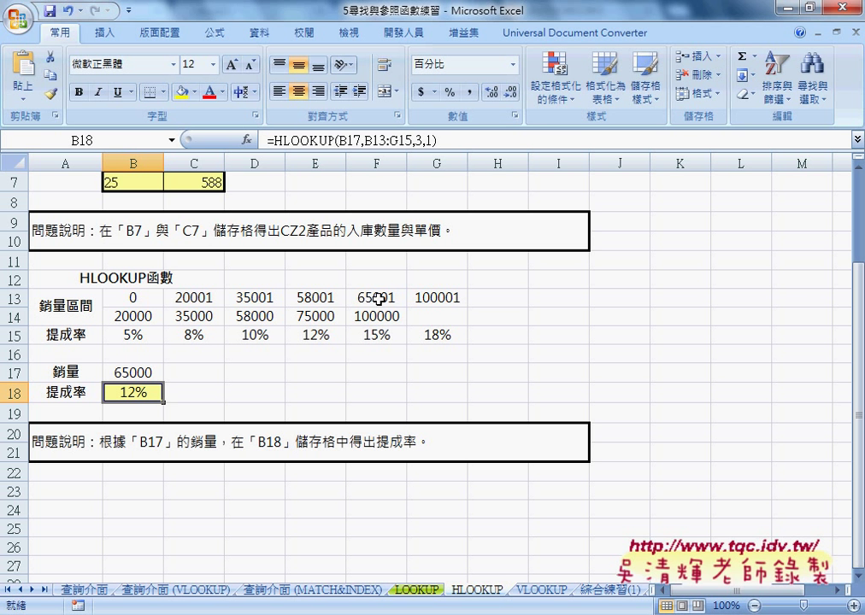
Step: On the 綜合練習(2) sheet, drag the task-steps picture's corner to enlarge it
left_click(677, 590)
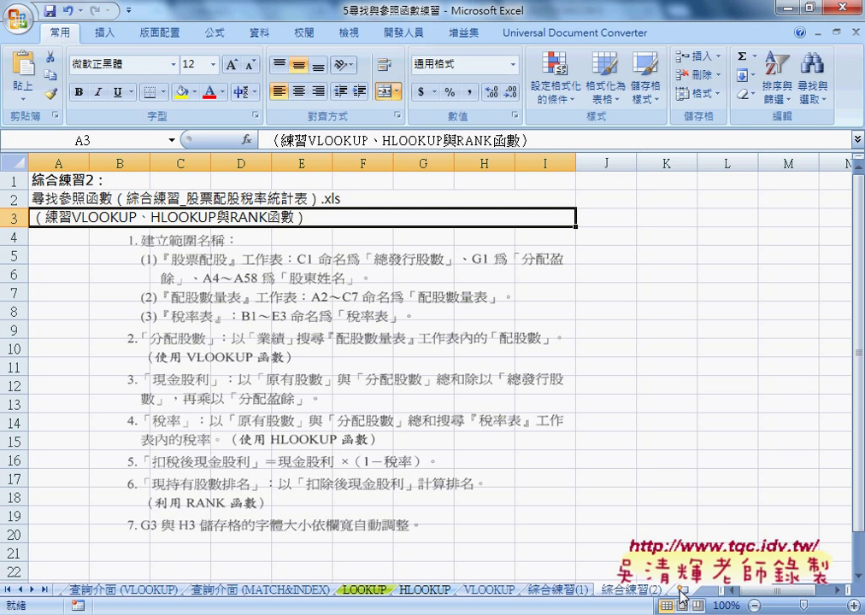
left_click(506, 398)
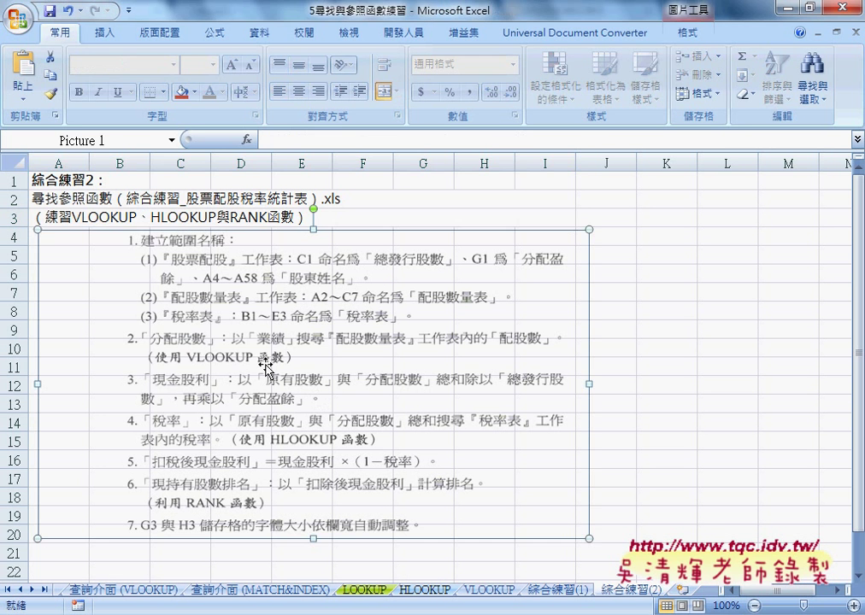
left_click_drag(591, 542, 615, 565)
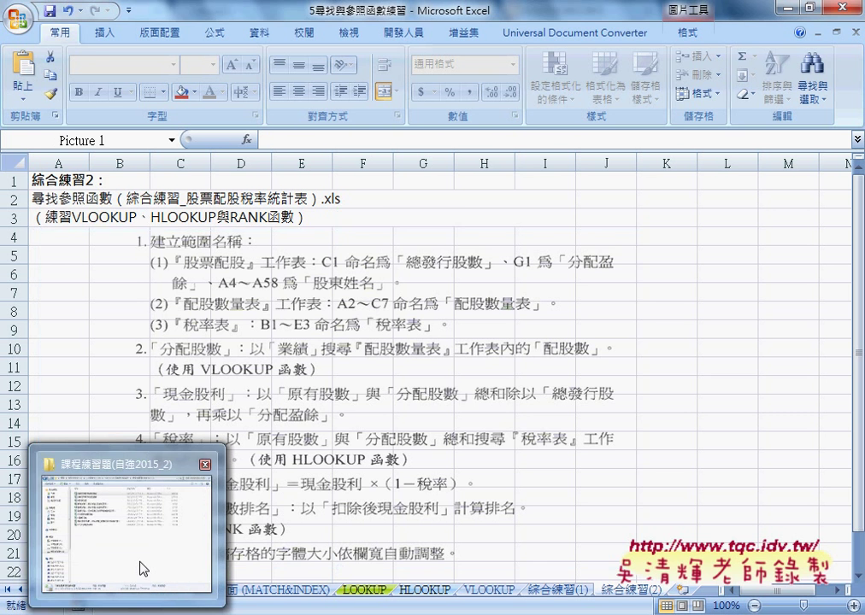
Step: In the course exercise folder, sort files by name and select the stock-dividend workbook
left_click(143, 565)
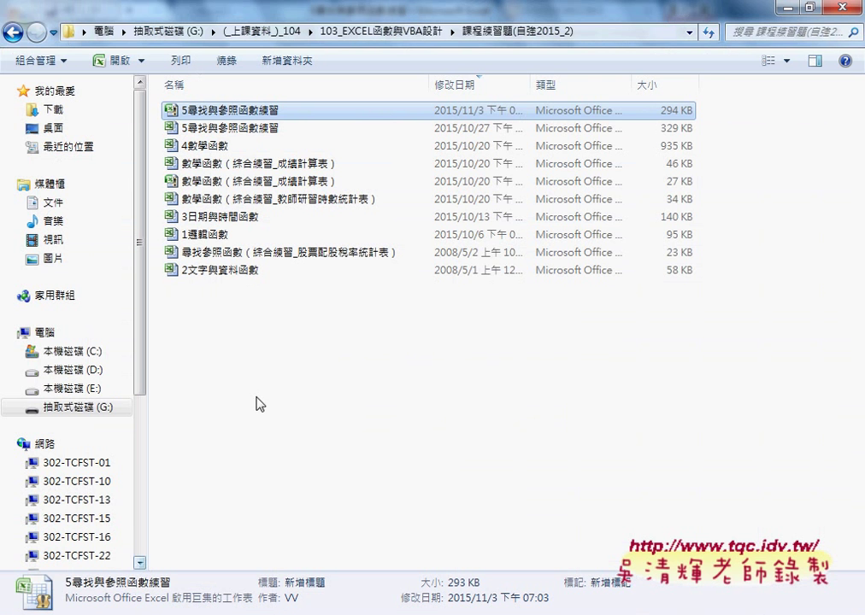
left_click(272, 85)
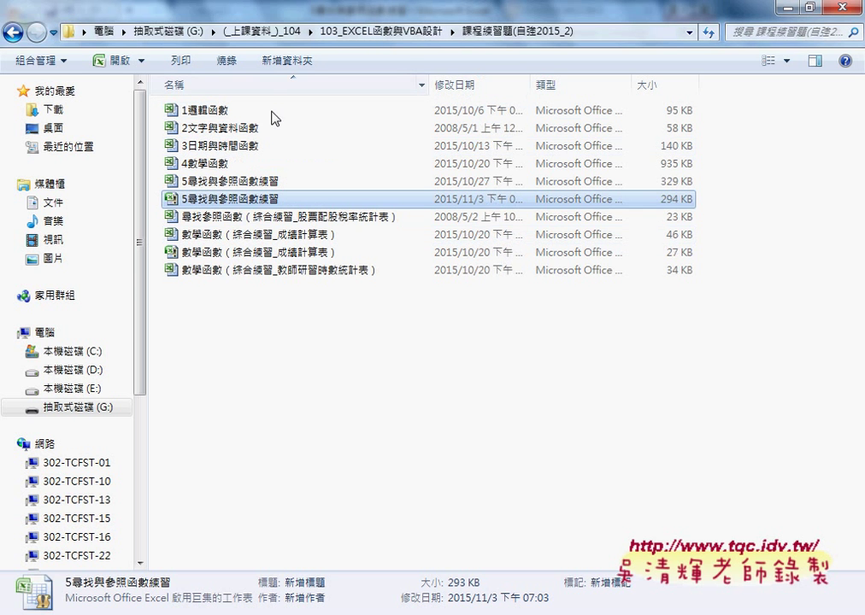
left_click(250, 219)
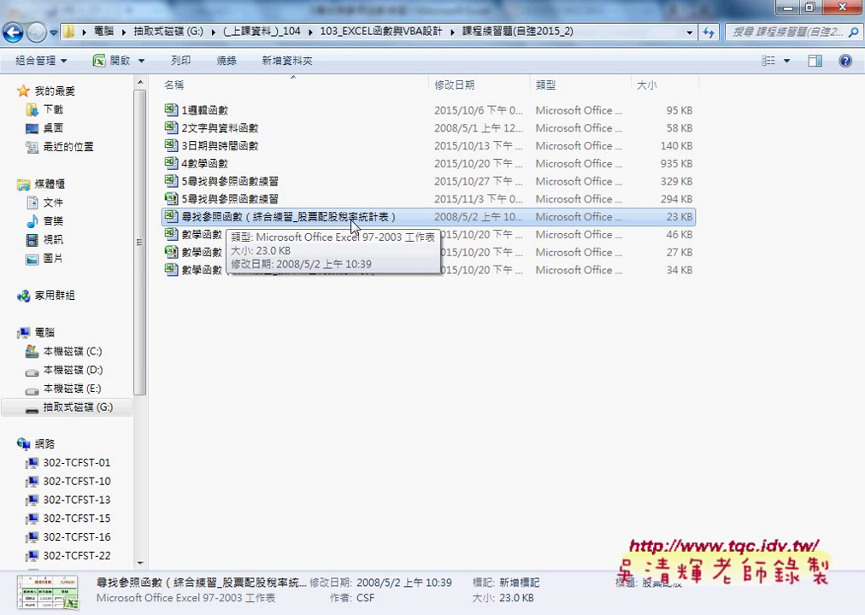
Step: Open the stock-dividend workbook and outline its empty D3–H3 result headers in red ink
double_click(352, 221)
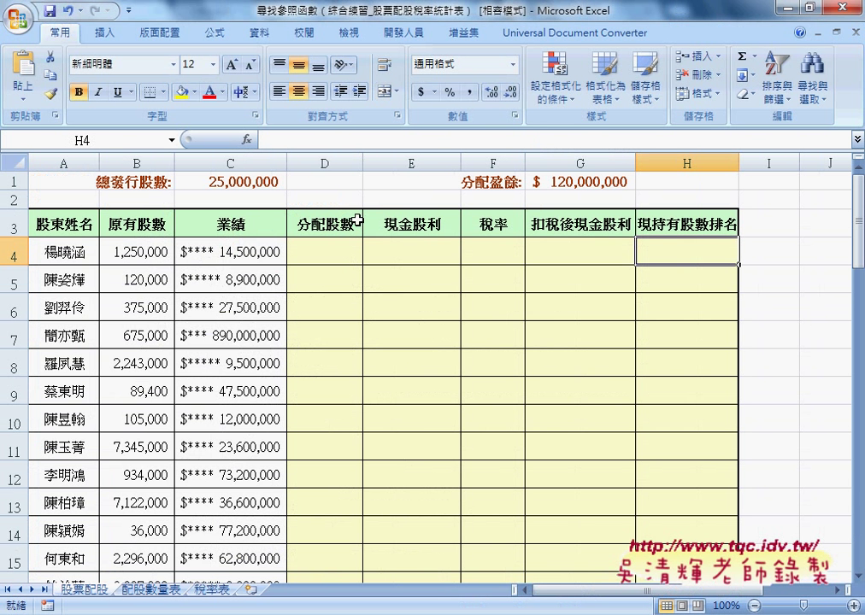
left_click(328, 252)
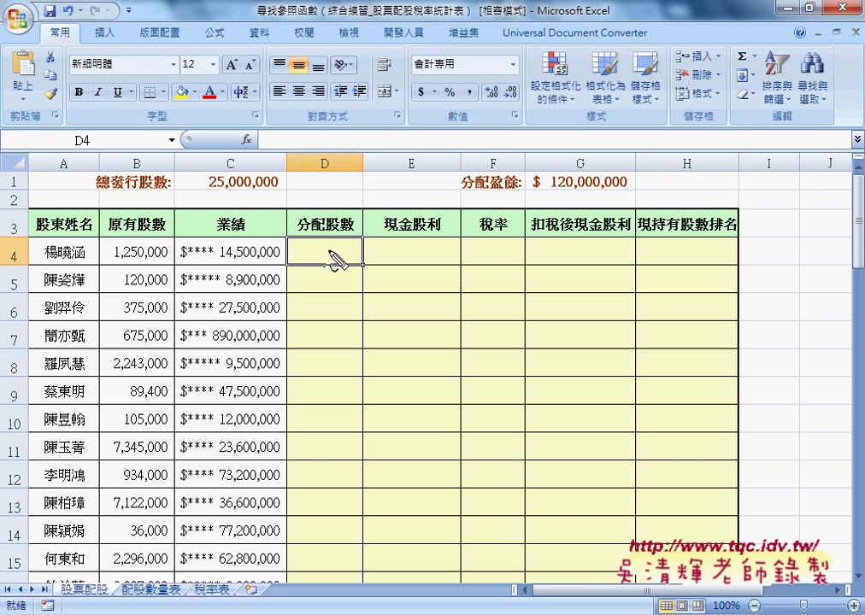
mouse_move(287, 221)
left_mouse_down()
mouse_move(287, 209)
mouse_move(745, 222)
mouse_move(309, 241)
mouse_move(333, 297)
mouse_move(352, 274)
left_mouse_up()
Step: Draw red arrows down the columns to be filled, through G and H, then clear them
left_click_drag(409, 264, 408, 311)
left_click_drag(407, 311, 421, 289)
left_click_drag(496, 242, 485, 303)
left_click_drag(486, 303, 513, 282)
mouse_move(584, 246)
left_mouse_down()
mouse_move(562, 296)
mouse_move(593, 283)
left_mouse_up()
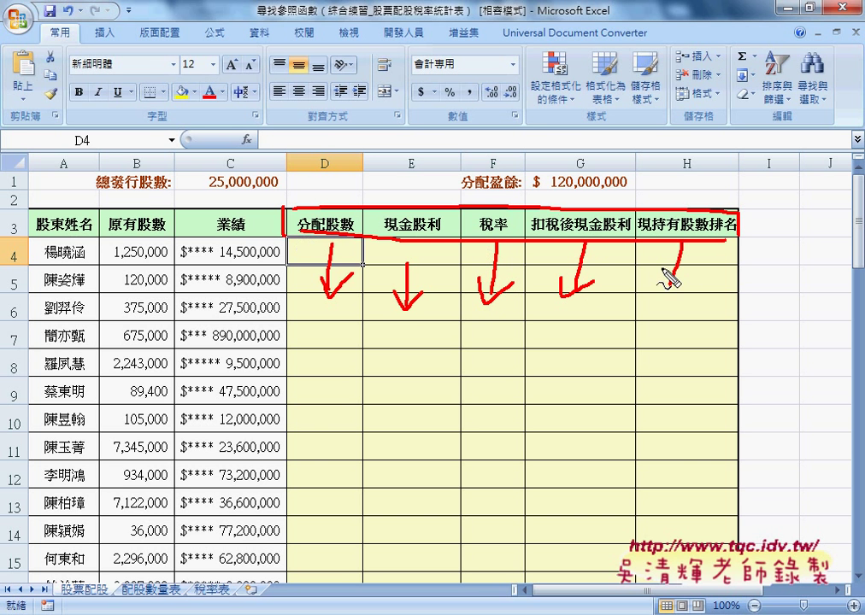
left_click_drag(682, 245, 664, 282)
left_click_drag(663, 282, 692, 273)
key("Escape")
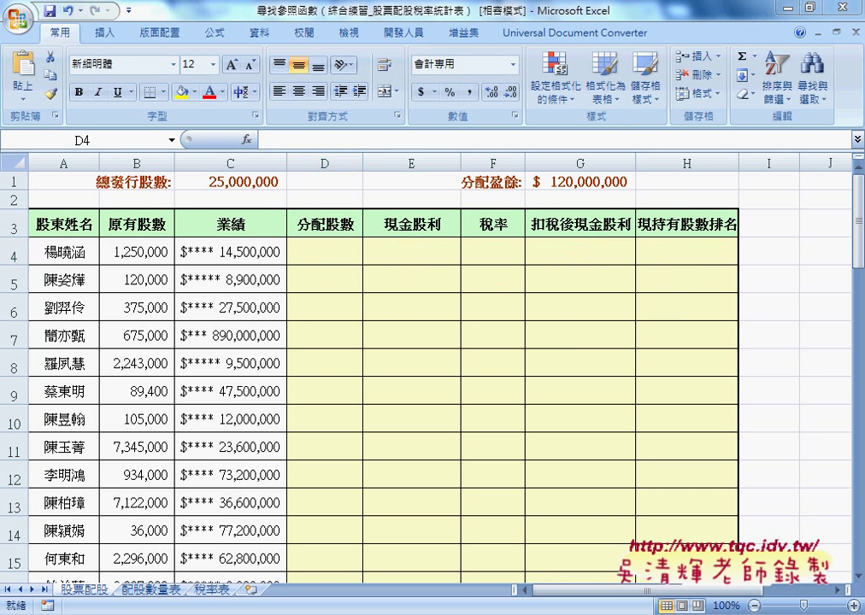
left_click(374, 551)
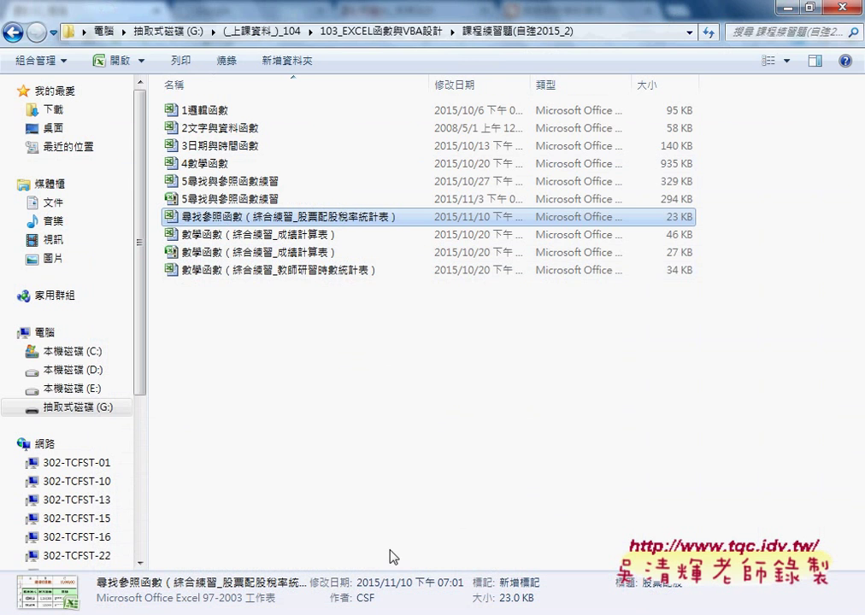
Step: Back in the stock-dividend workbook, compare the 業績 value in C4 with the empty D4
left_click(500, 579)
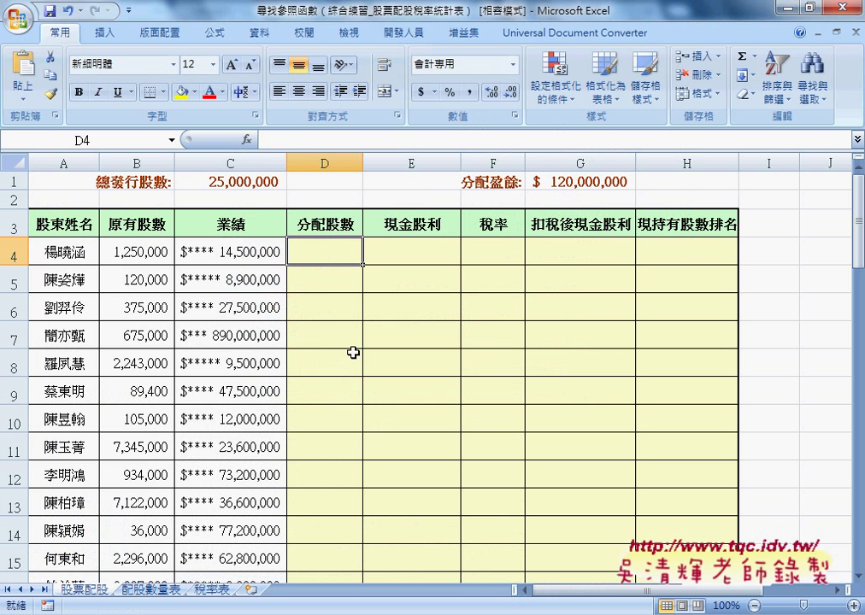
left_click(232, 251)
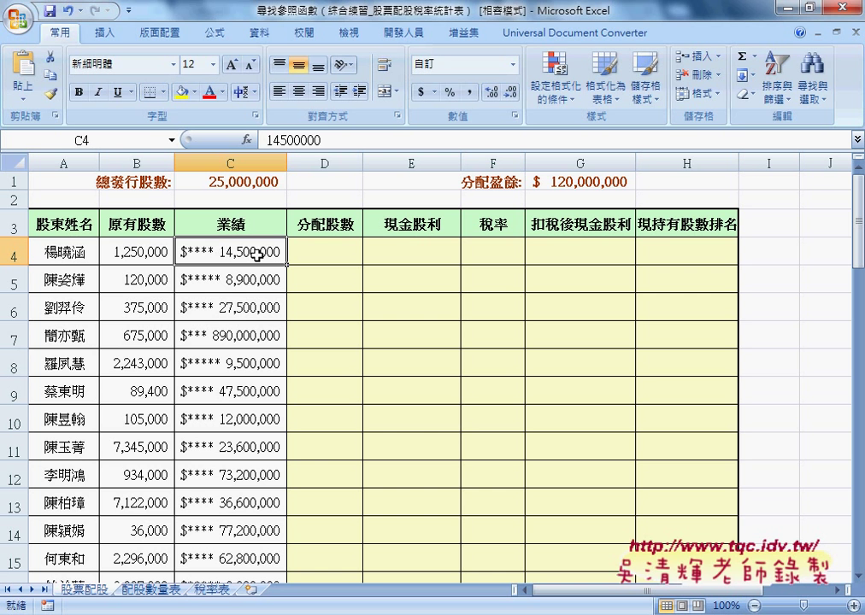
left_click(319, 254)
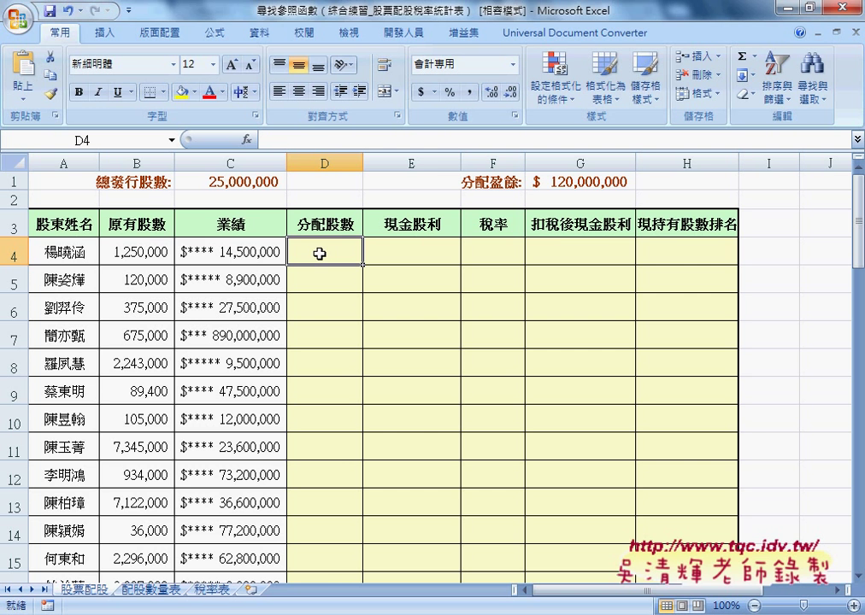
left_click(244, 257)
Step: On 配股數量表, show C4's 業績 falls in the 1,000–2,000 萬 bracket giving 35,000 shares
left_click(151, 590)
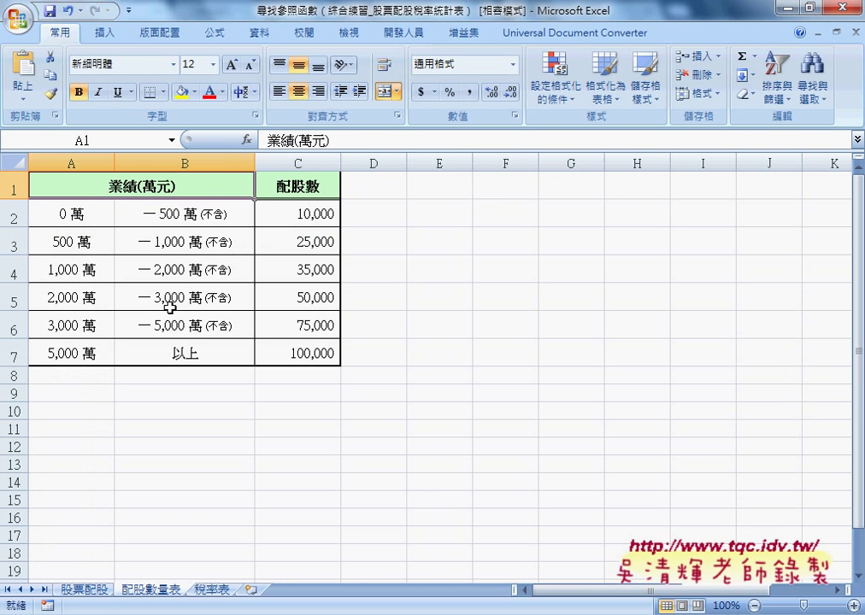
left_click(69, 272)
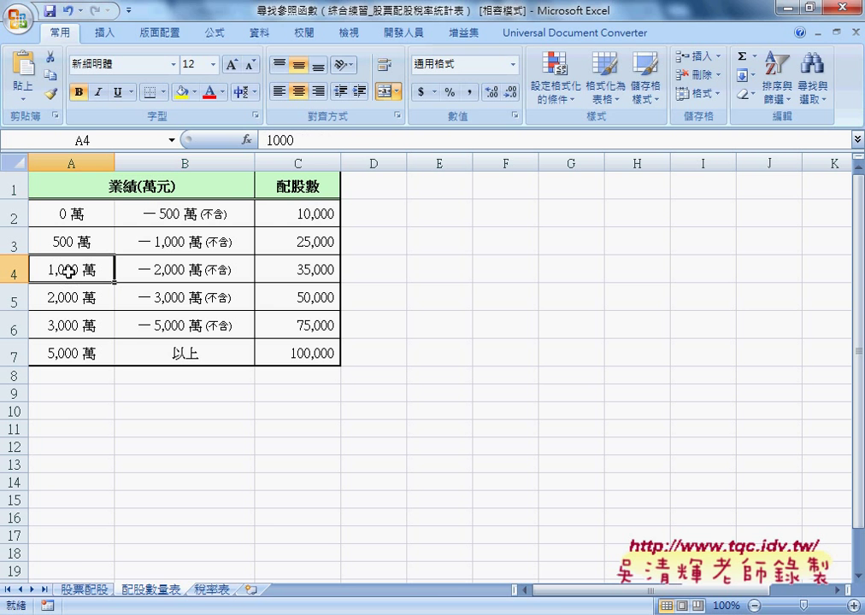
left_click(141, 269)
left_click_drag(107, 270, 131, 270)
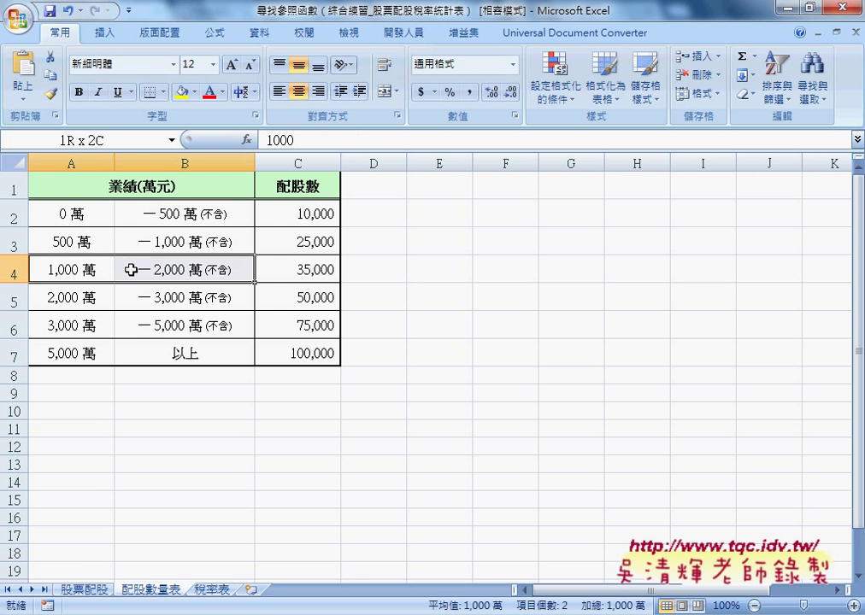
left_click(323, 270)
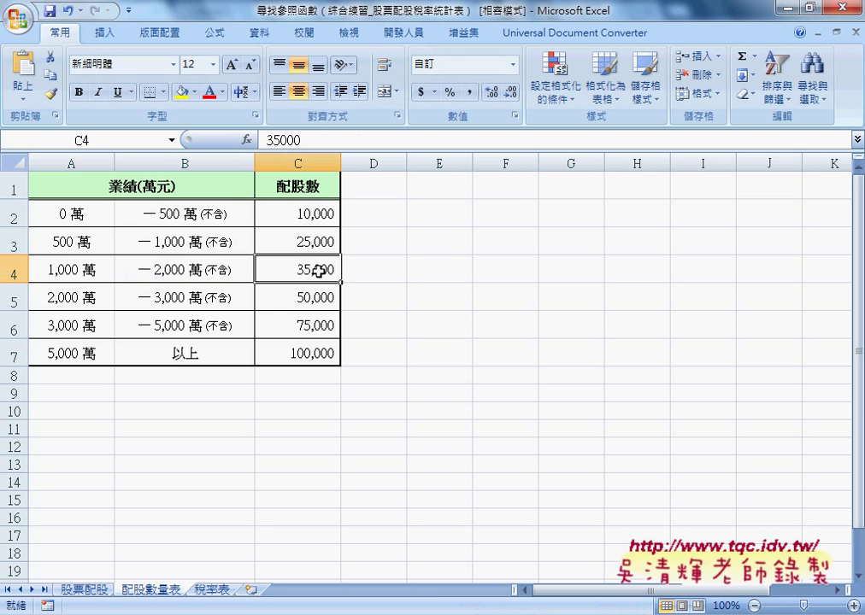
left_click(79, 580)
left_click(320, 255)
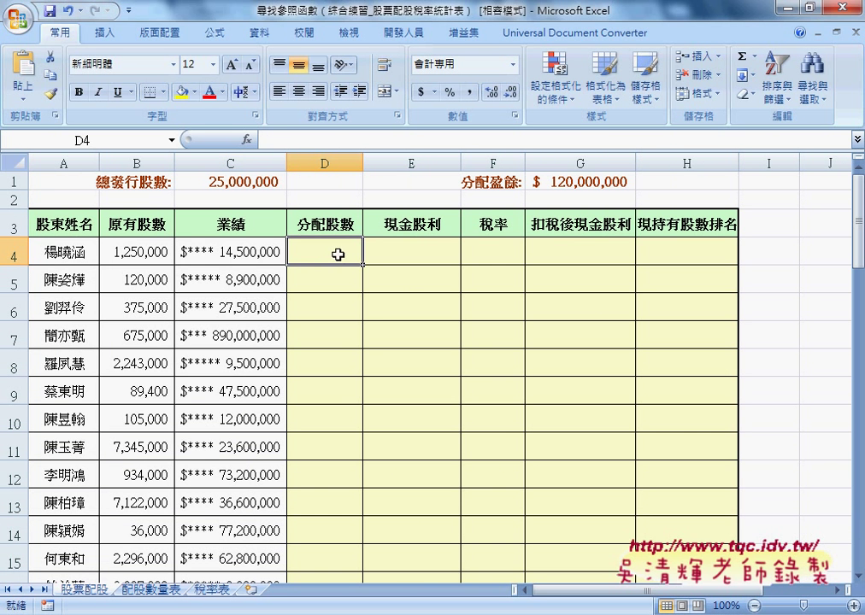
Step: Show the second shareholder's 8,900,000 業績 maps to the 500–1,000 萬 bracket's 25,000 shares
left_click(256, 283)
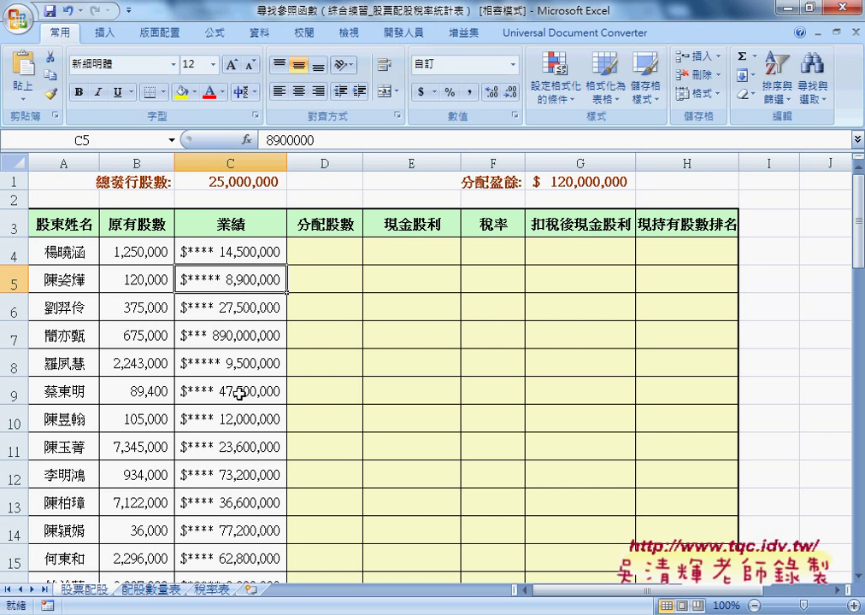
left_click(151, 589)
left_click_drag(74, 253, 238, 246)
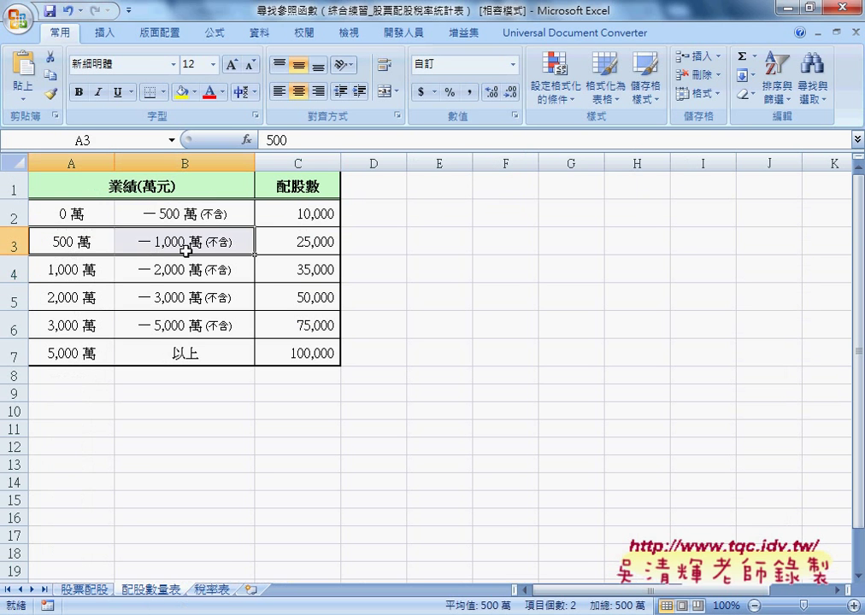
left_click(299, 247)
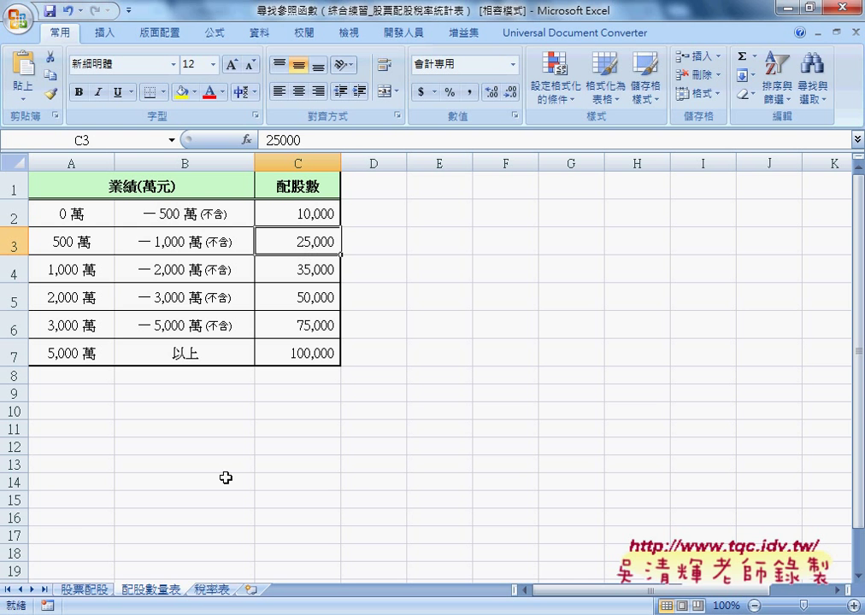
left_click(88, 589)
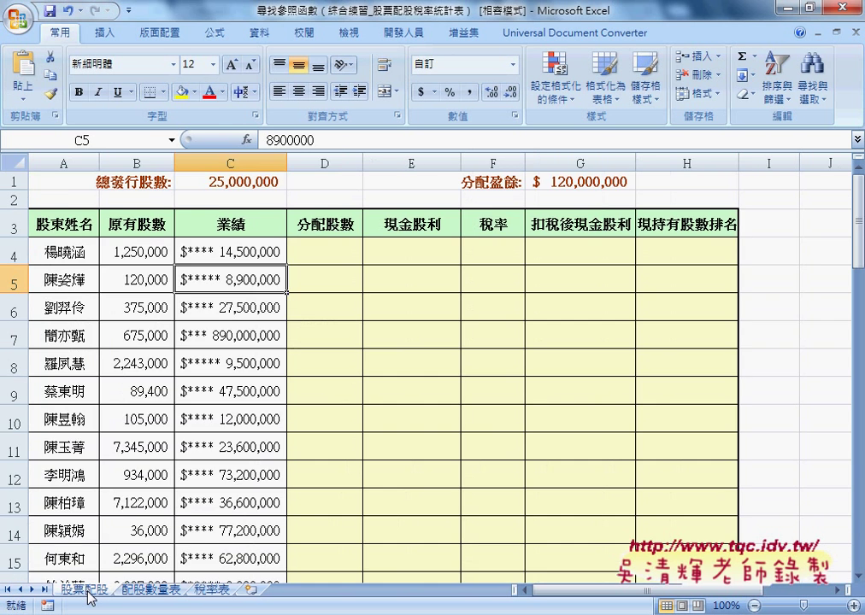
left_click(336, 253)
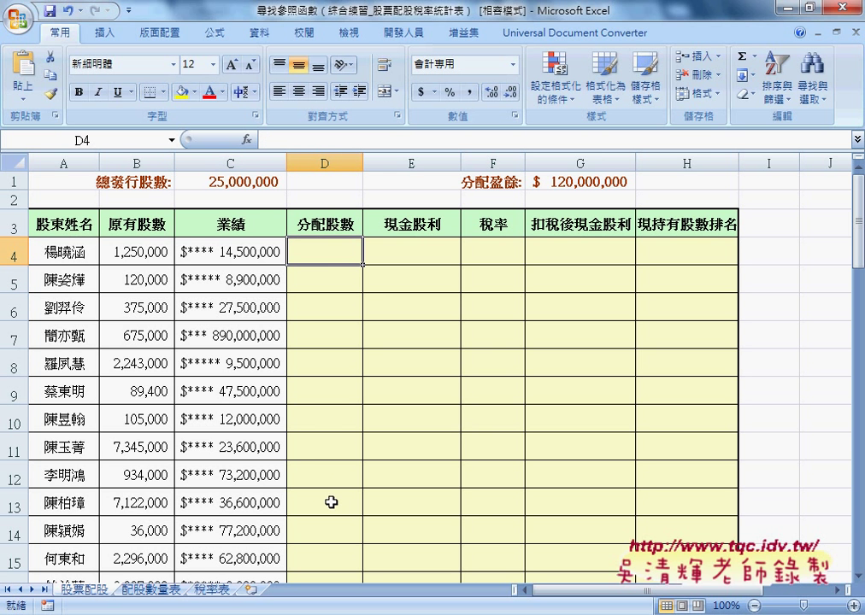
Step: Point out the first empty 現金股利 and 稅率 cells on the 股票配股 sheet
left_click(143, 590)
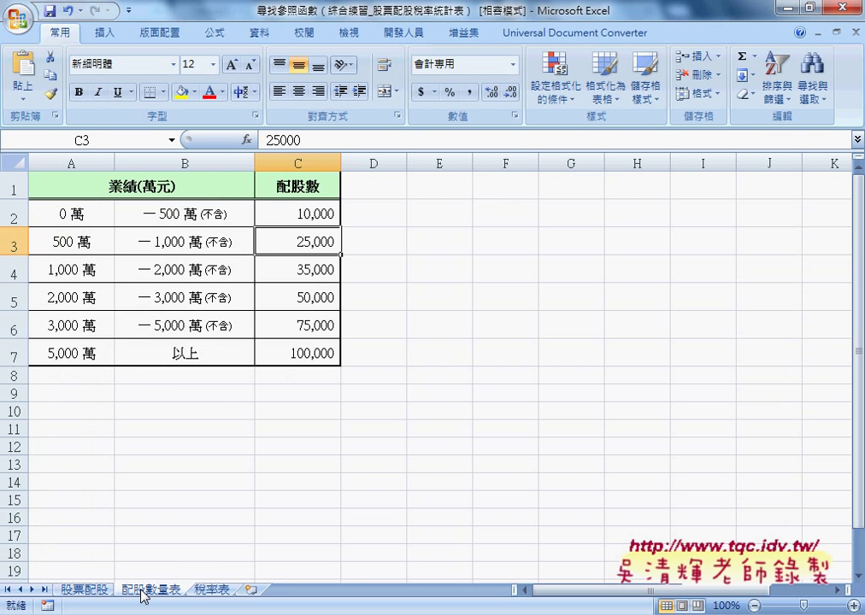
left_click(84, 589)
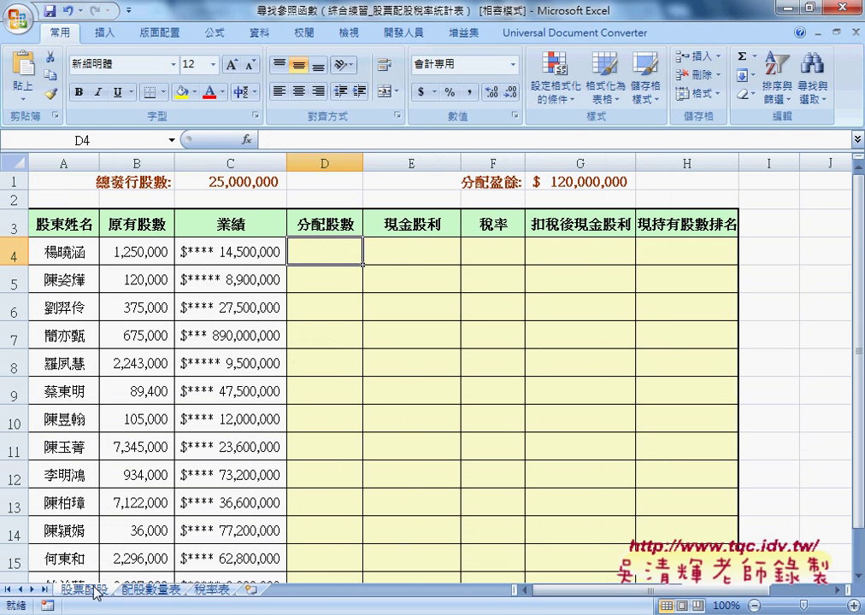
left_click(420, 257)
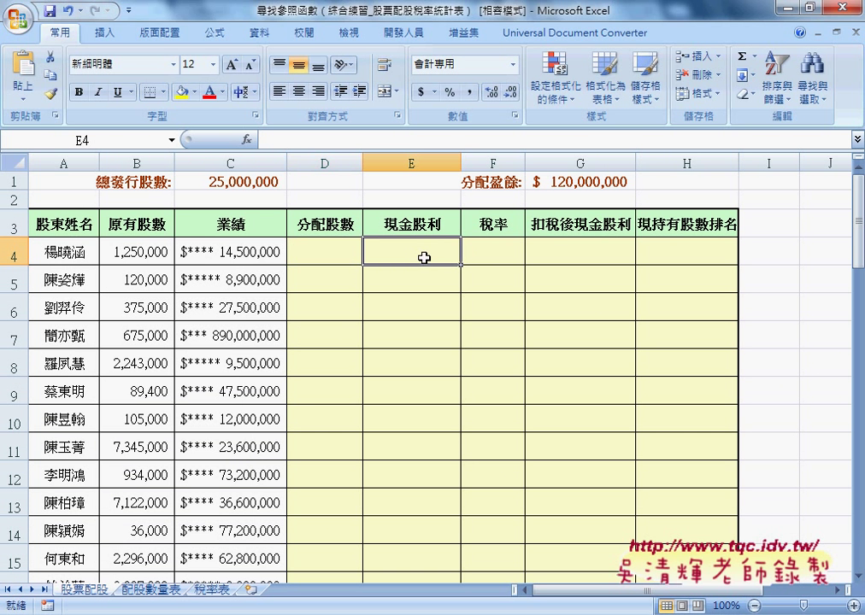
left_click(496, 253)
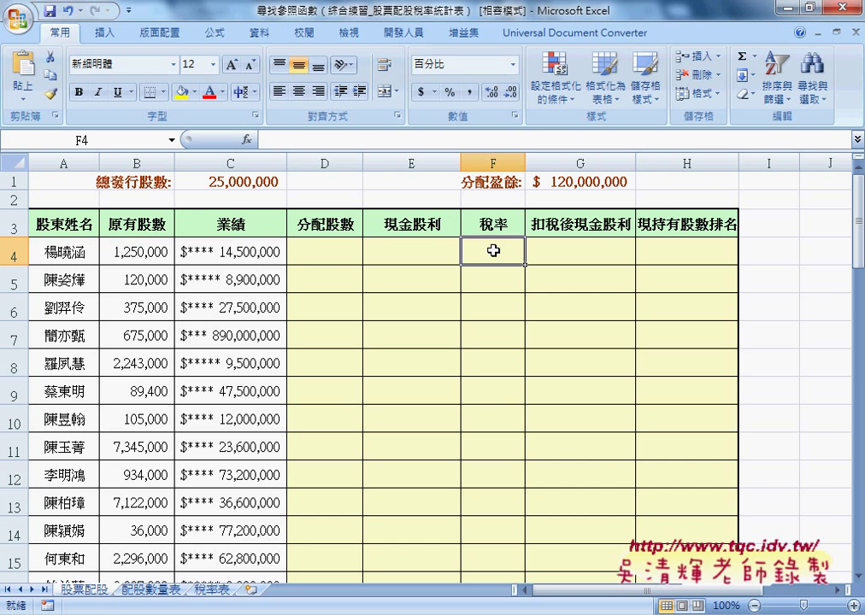
left_click(214, 590)
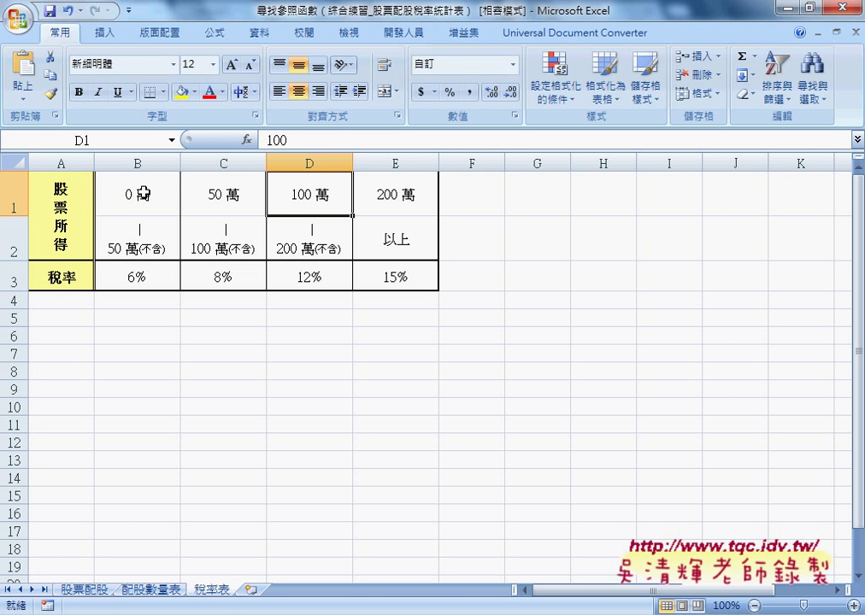
left_click(125, 195)
left_click(137, 282)
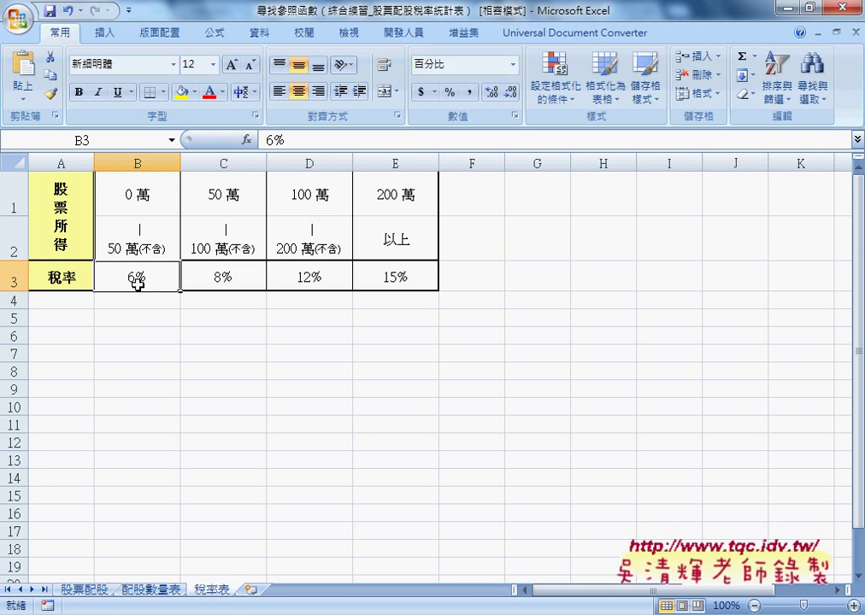
left_click_drag(137, 201, 148, 245)
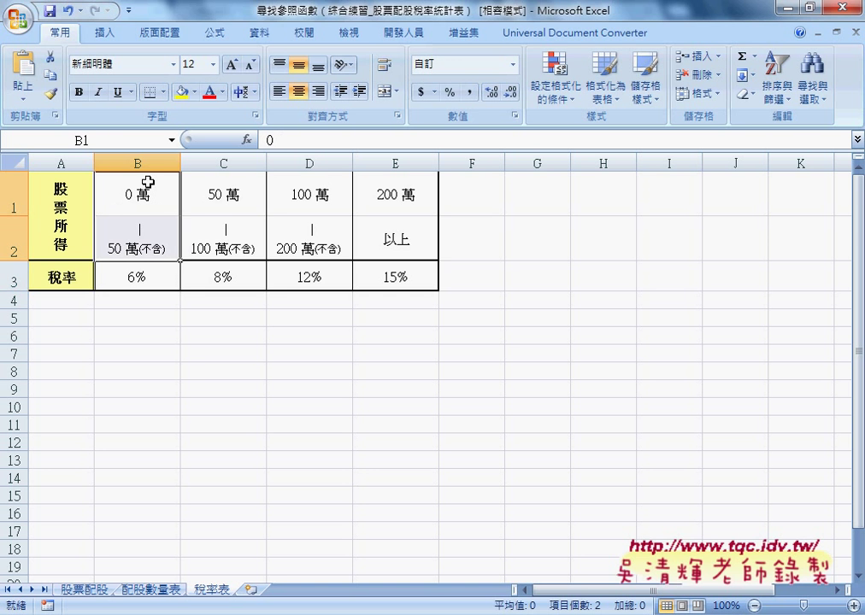
left_click_drag(227, 206, 229, 224)
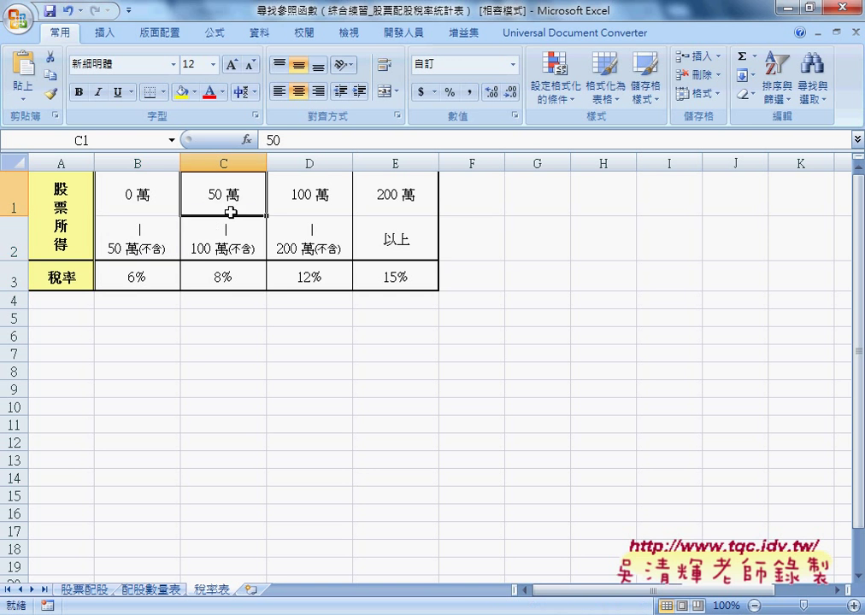
left_click(226, 280)
left_click(84, 590)
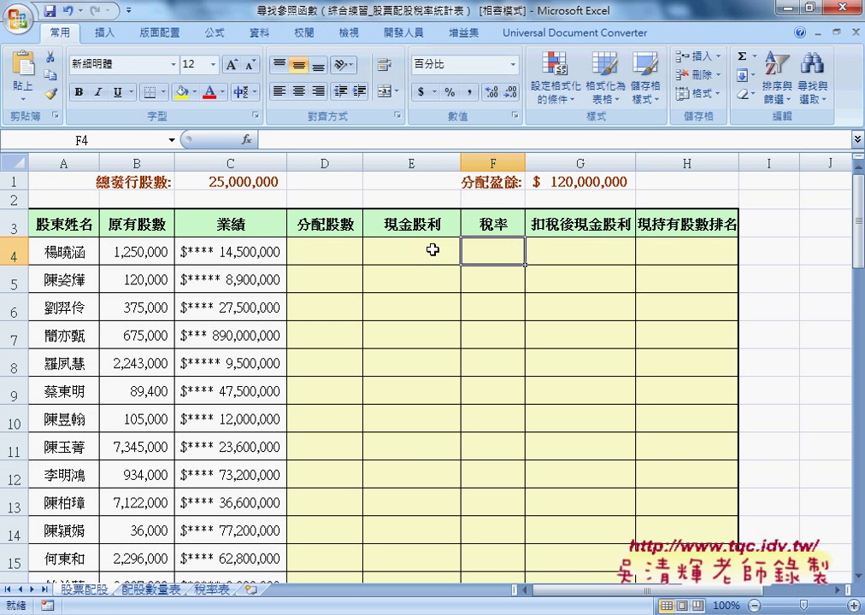
left_click(440, 250)
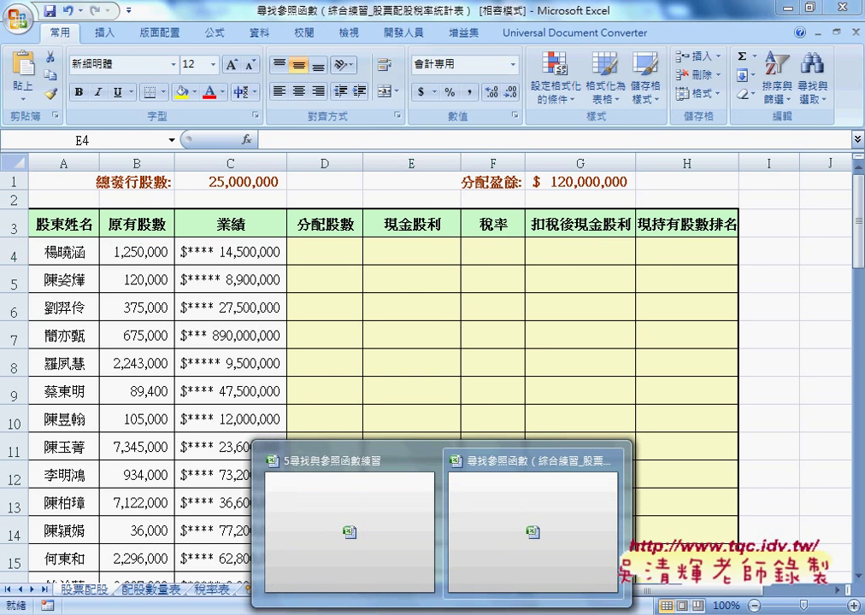
Step: Mark item 3's (原有股數+分配股數)/總發行股數*分配盈餘 structure in red, and underline 名稱
left_click(325, 479)
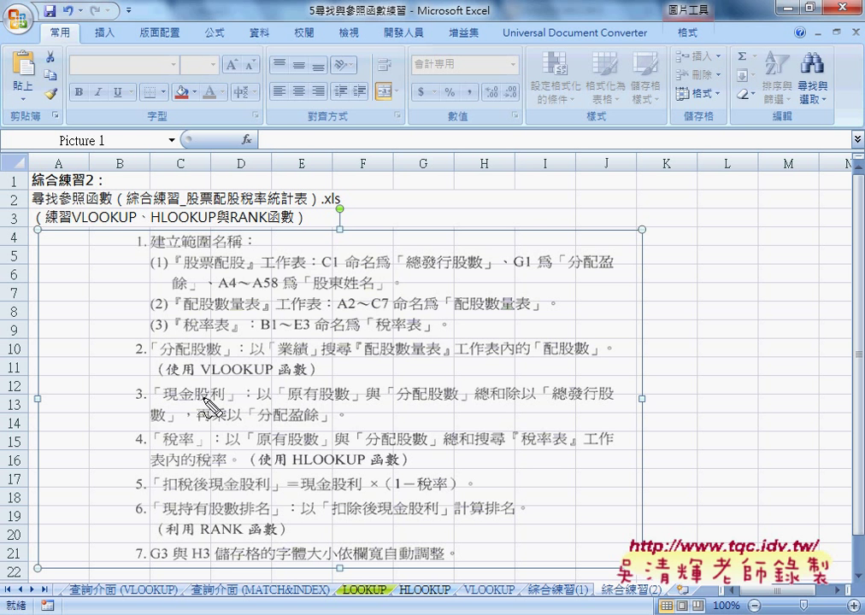
left_click_drag(274, 385, 271, 405)
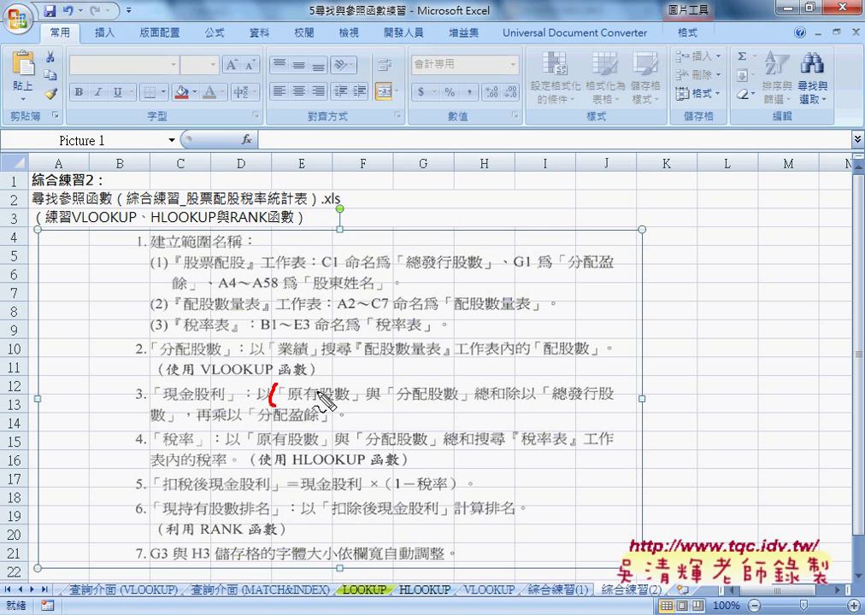
mouse_move(365, 396)
left_mouse_down()
mouse_move(387, 395)
mouse_move(377, 404)
left_mouse_up()
left_click_drag(461, 381, 466, 407)
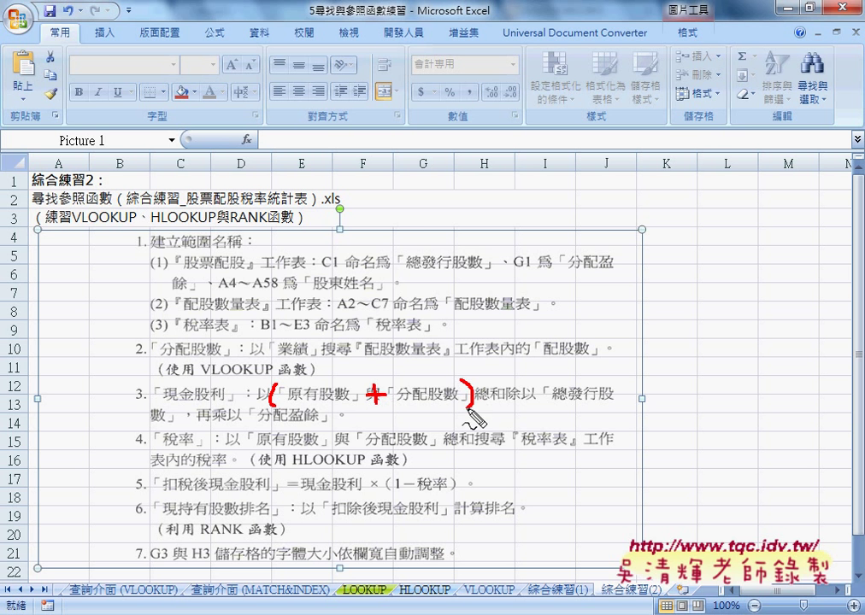
left_click_drag(519, 377, 502, 418)
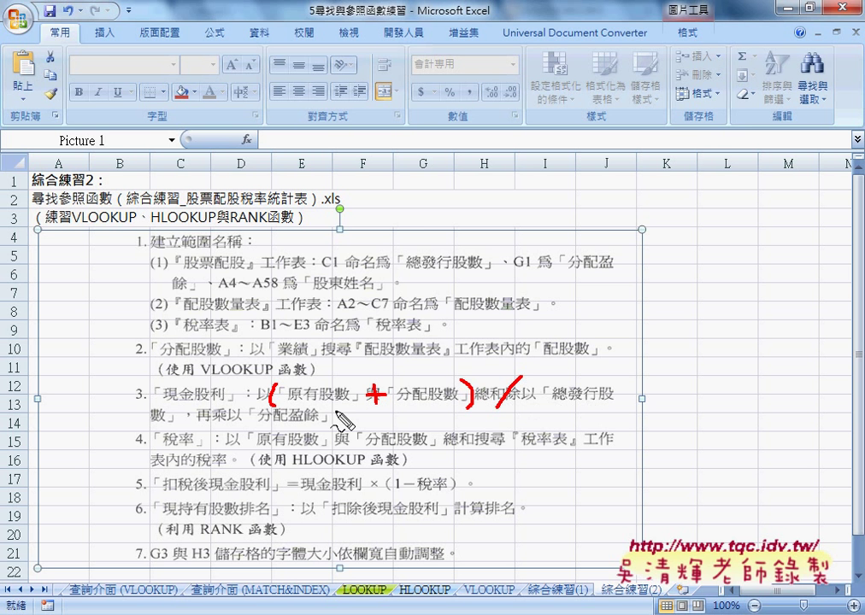
mouse_move(214, 414)
left_mouse_down()
mouse_move(234, 413)
mouse_move(224, 424)
mouse_move(232, 423)
mouse_move(216, 422)
left_mouse_up()
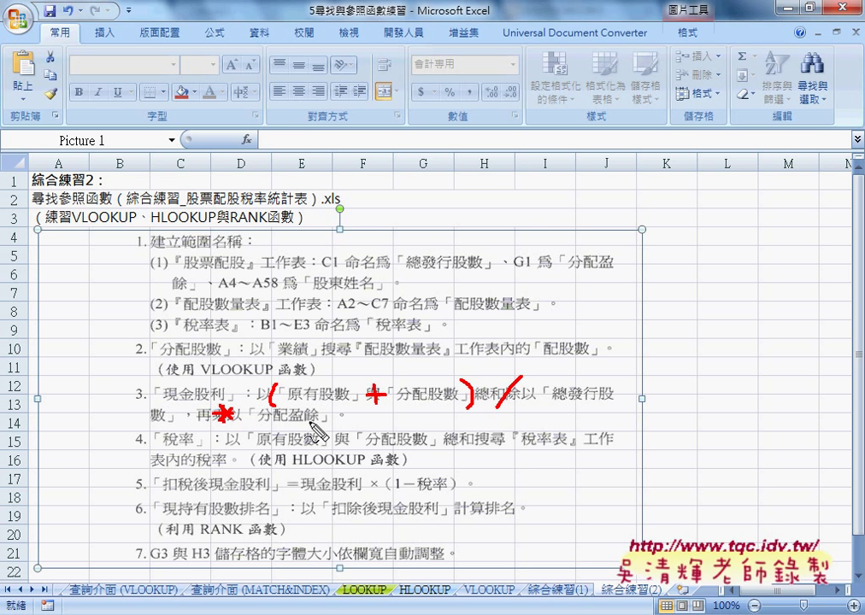
mouse_move(214, 249)
left_mouse_down()
mouse_move(242, 247)
mouse_move(310, 294)
mouse_move(311, 354)
mouse_move(324, 340)
mouse_move(369, 337)
mouse_move(350, 364)
mouse_move(364, 350)
mouse_move(384, 347)
mouse_move(373, 364)
mouse_move(405, 365)
mouse_move(344, 367)
mouse_move(410, 325)
mouse_move(419, 371)
left_mouse_up()
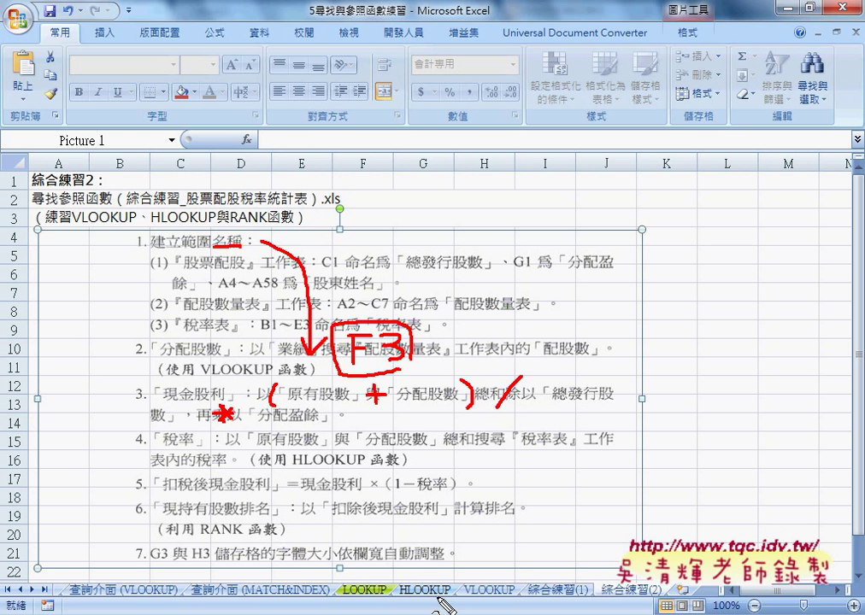
Step: Circle the HLOOKUP sheet tab in red ink as the reference example for 綜合練習(2)
mouse_move(439, 598)
left_mouse_down()
mouse_move(398, 598)
mouse_move(397, 588)
mouse_move(475, 534)
mouse_move(631, 590)
left_mouse_up()
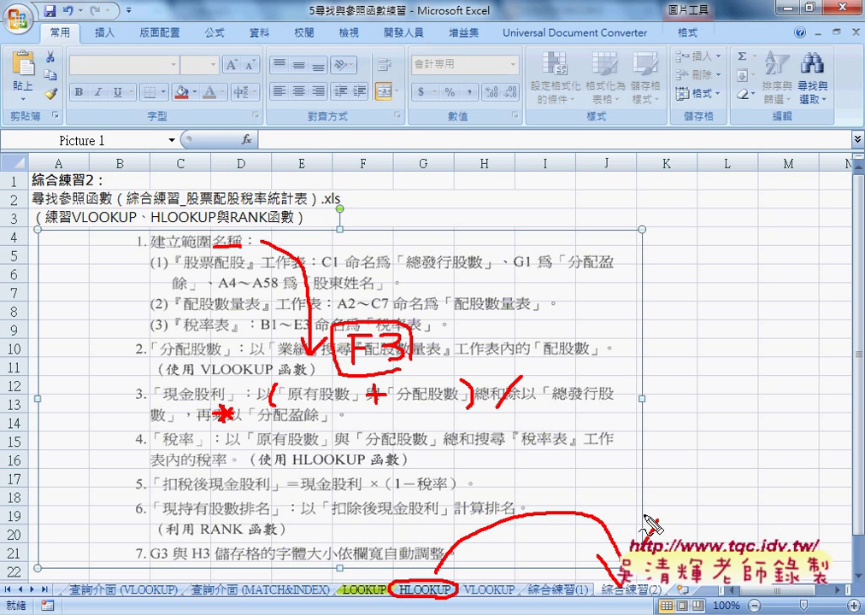